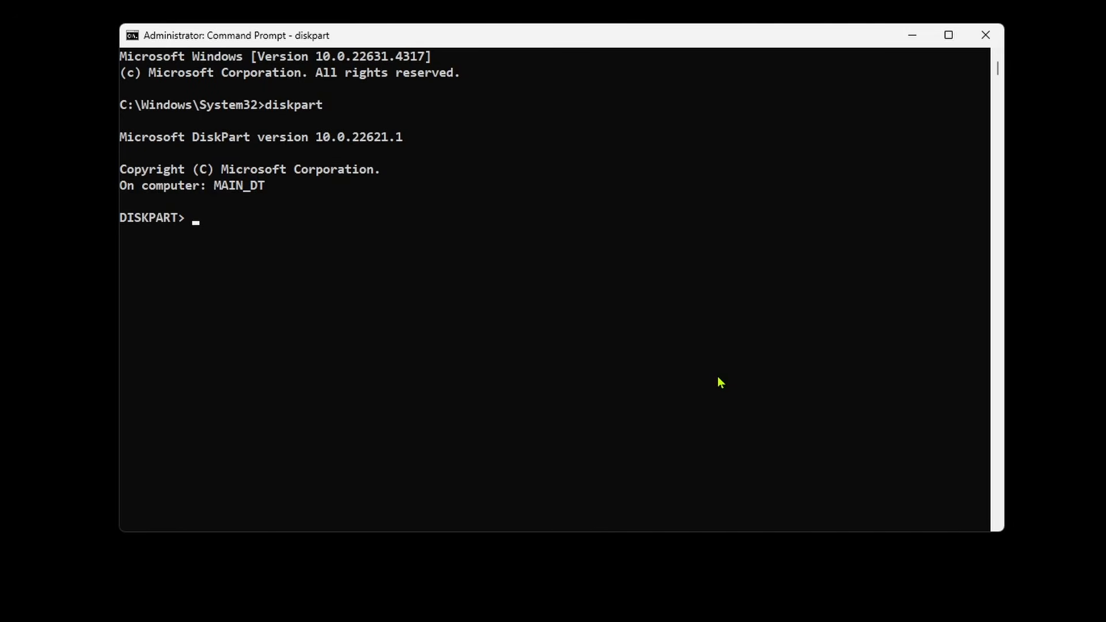
List the disks in DiskPart and select disk 2, the 29 GB drive, as the working disk
type("list disk")
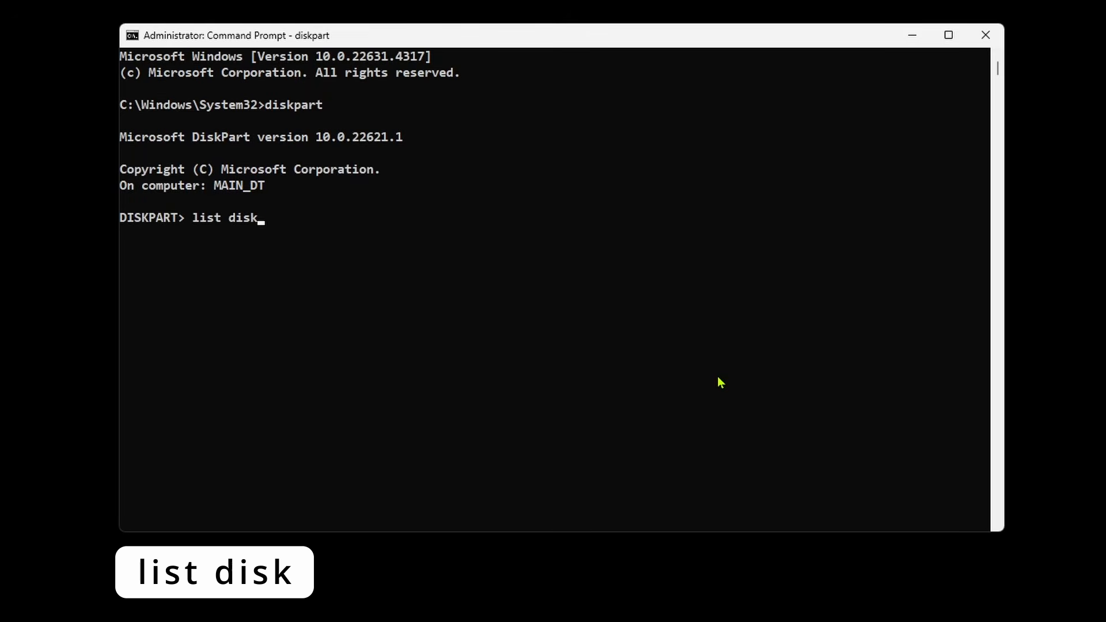
key("Return")
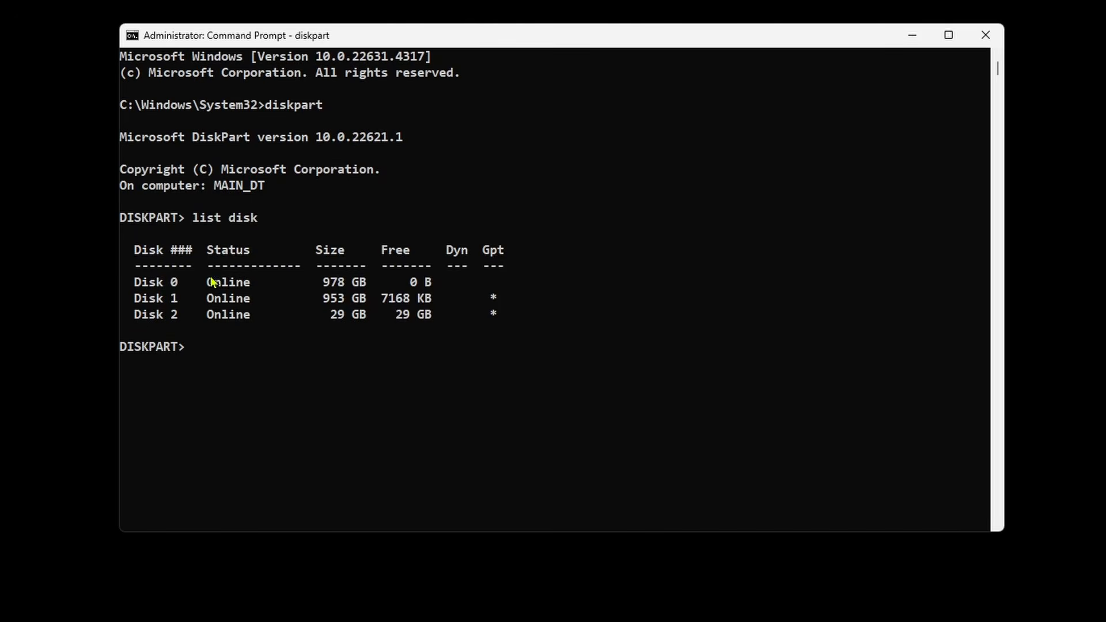
left_click(136, 316)
left_click_drag(137, 317, 500, 327)
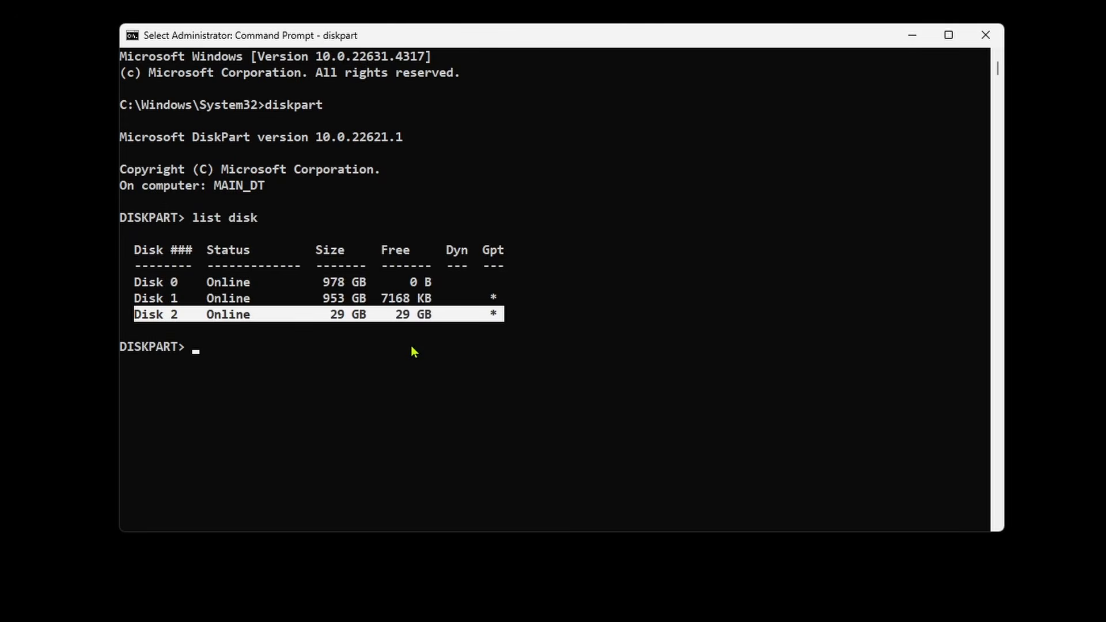
left_click(226, 363)
type("select")
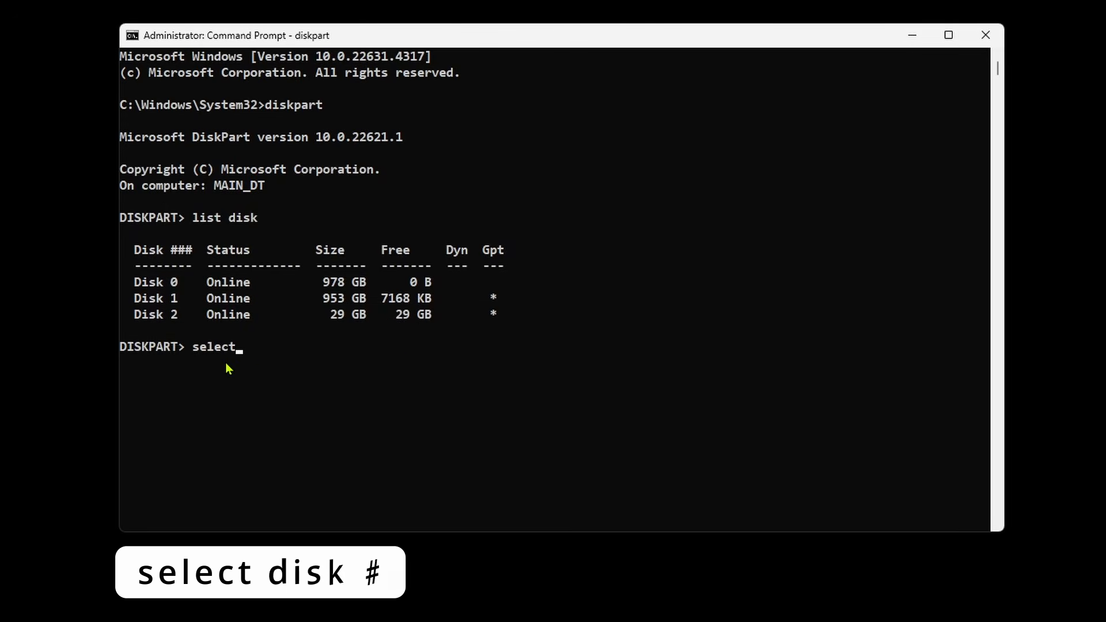
type(" disk 2")
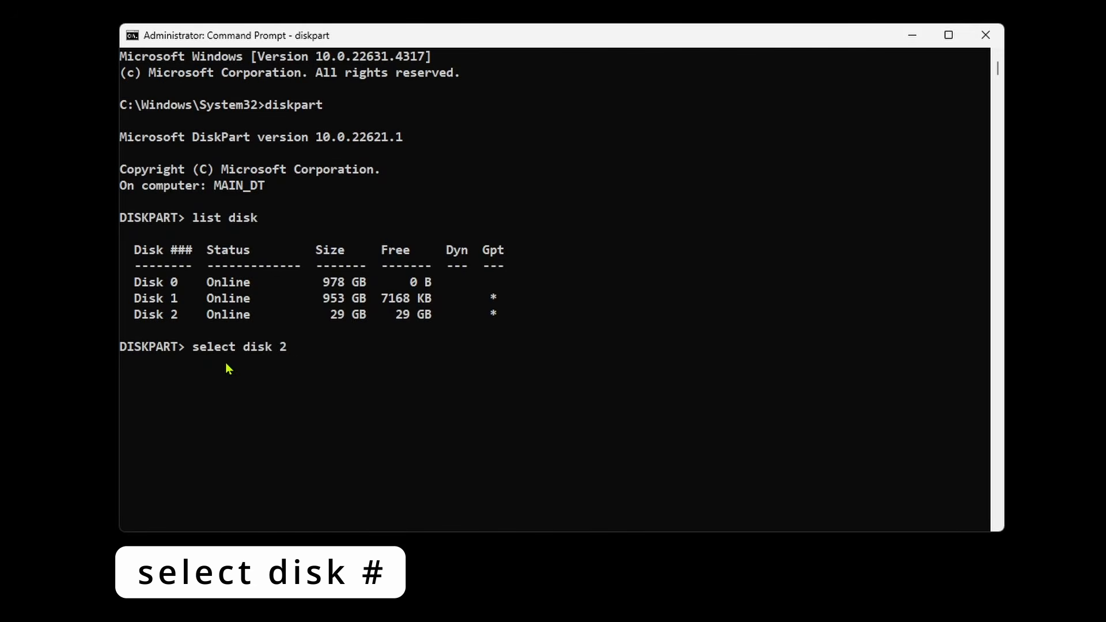
key("Return")
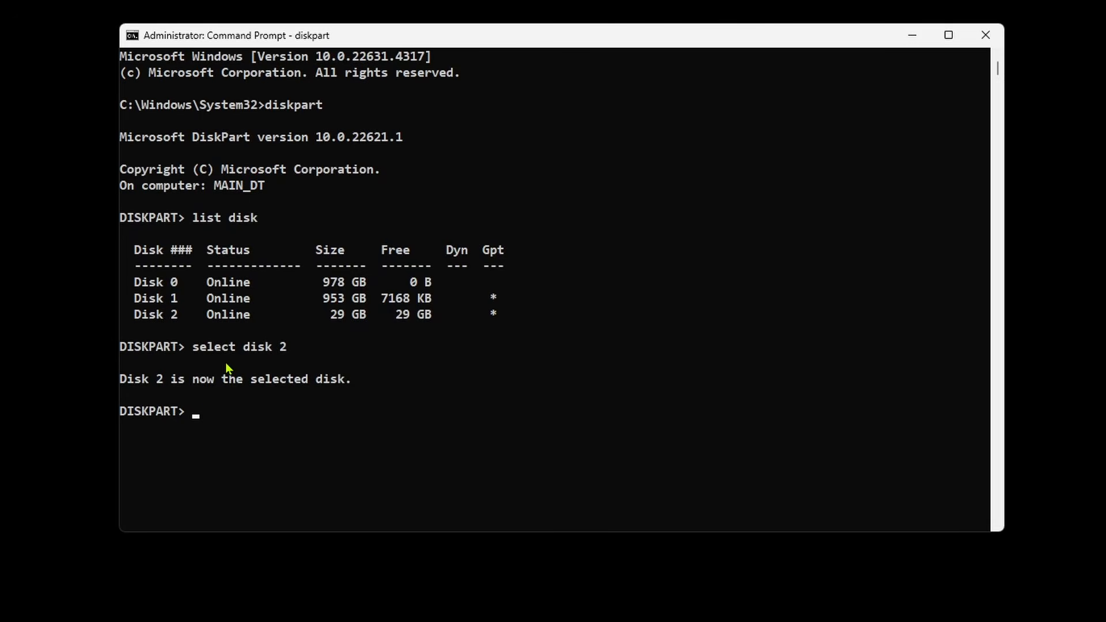
List the disks again to check the selection marker beside disk 2, and wipe that disk with the clean command
type("list")
key("Return")
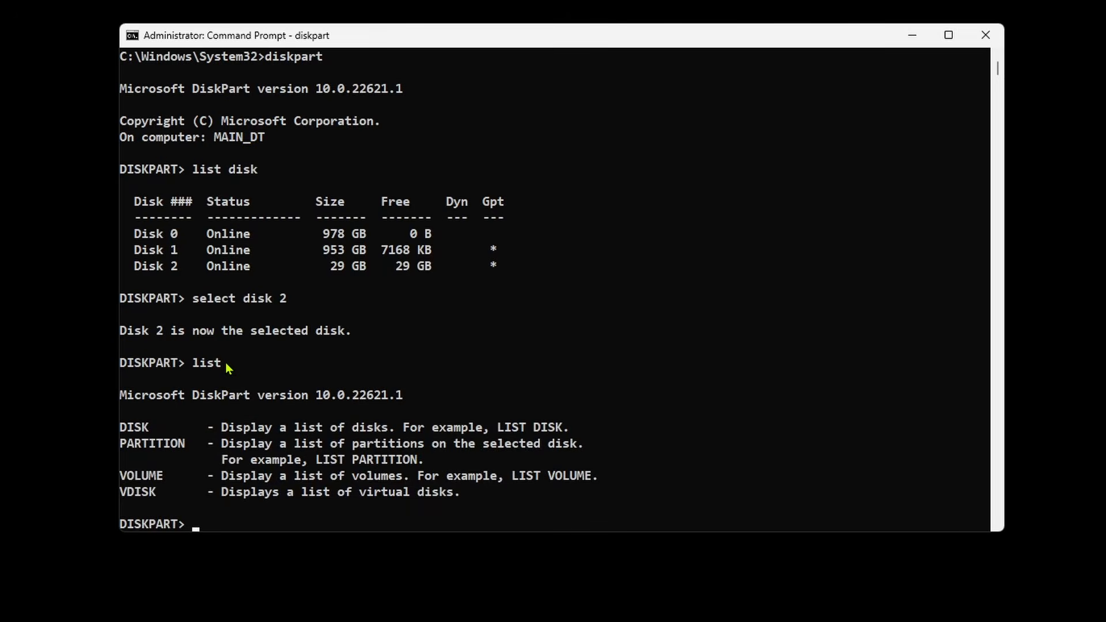
type("list disk")
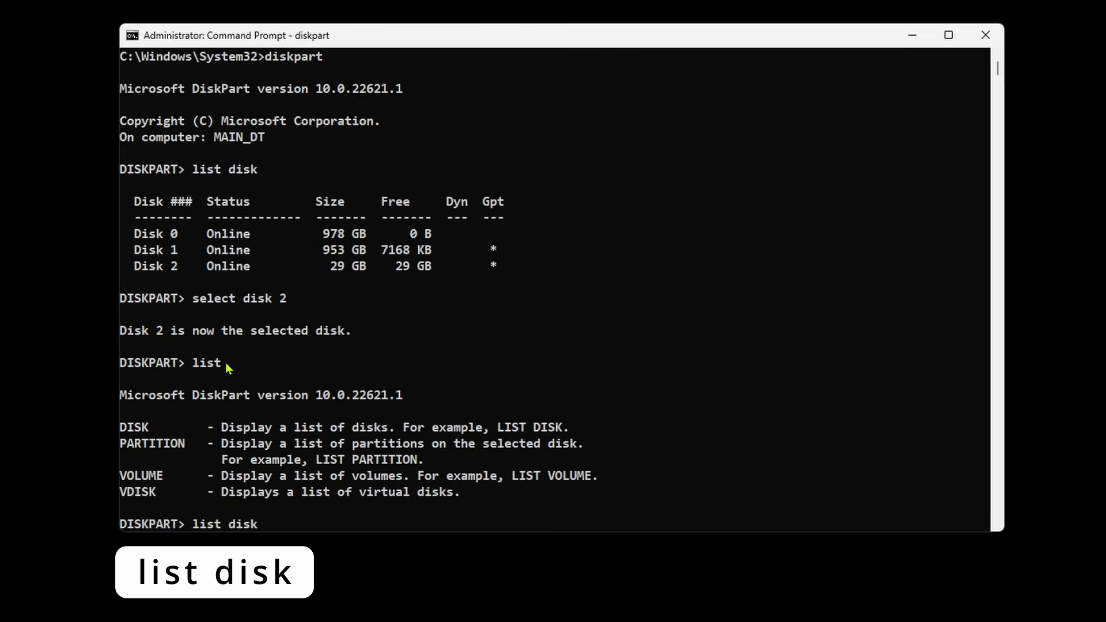
key("Return")
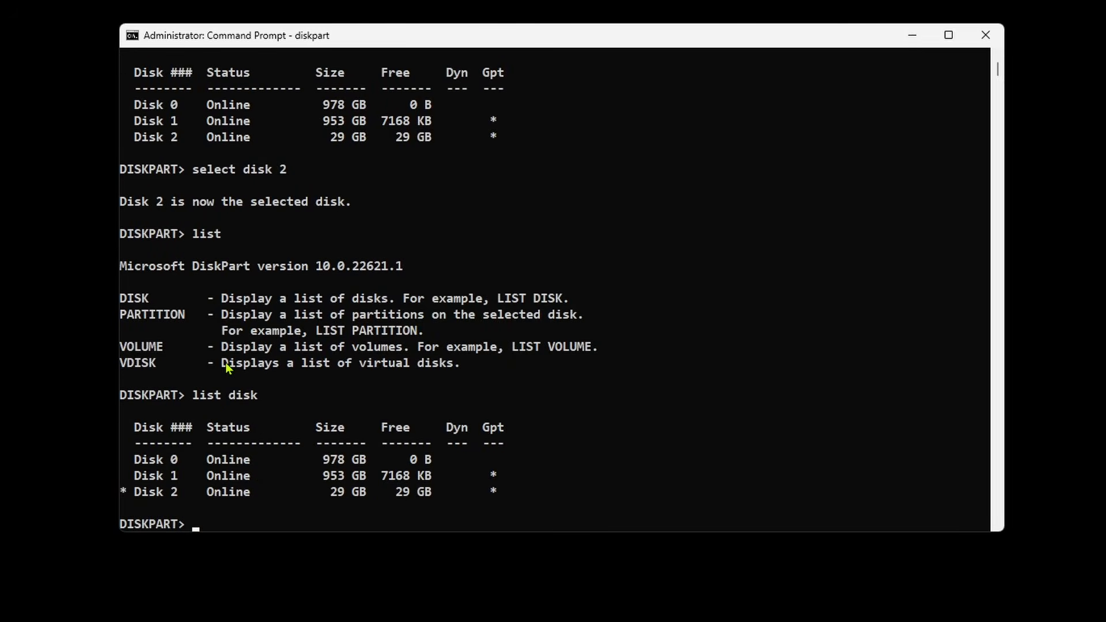
left_click(123, 493)
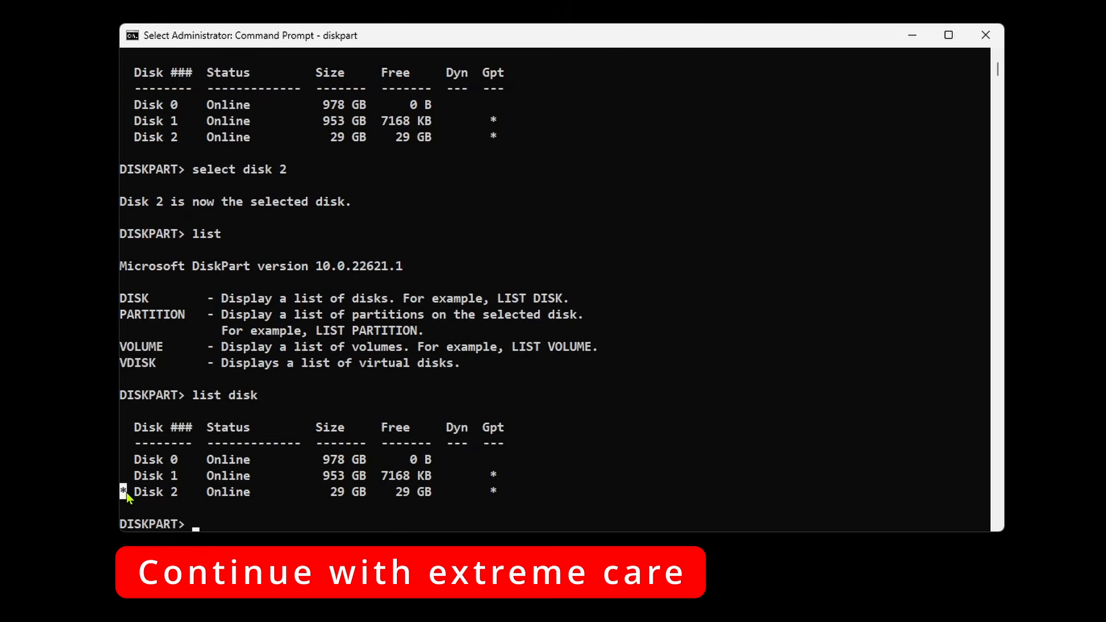
type("clean")
key("Return")
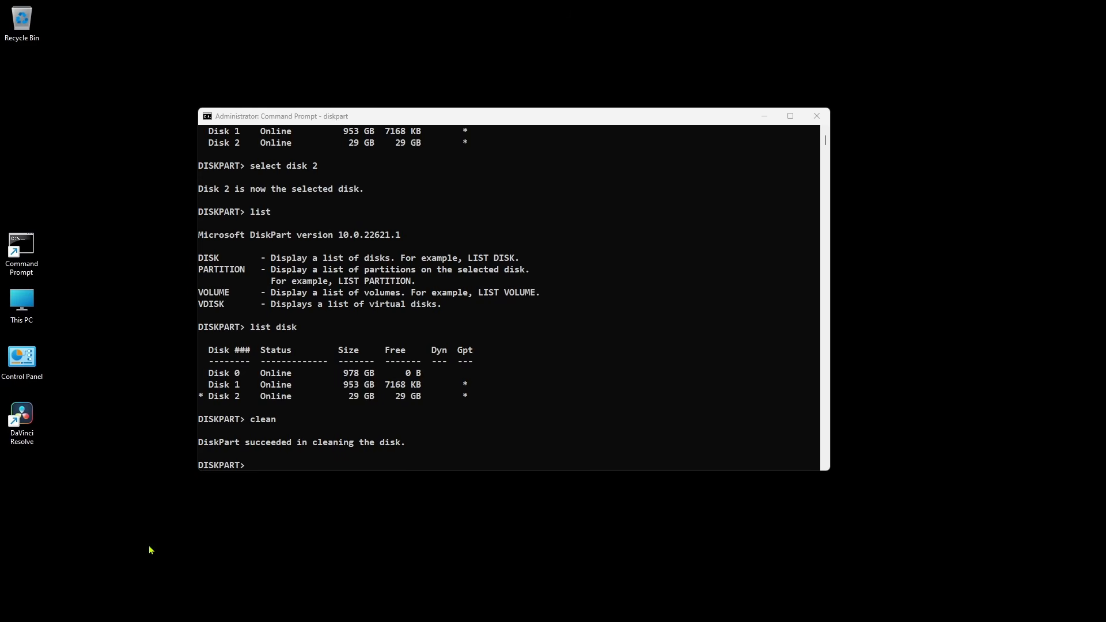
Search Windows for "disk management", open Create and format hard disk partitions, and close its window
mouse_move(71, 618)
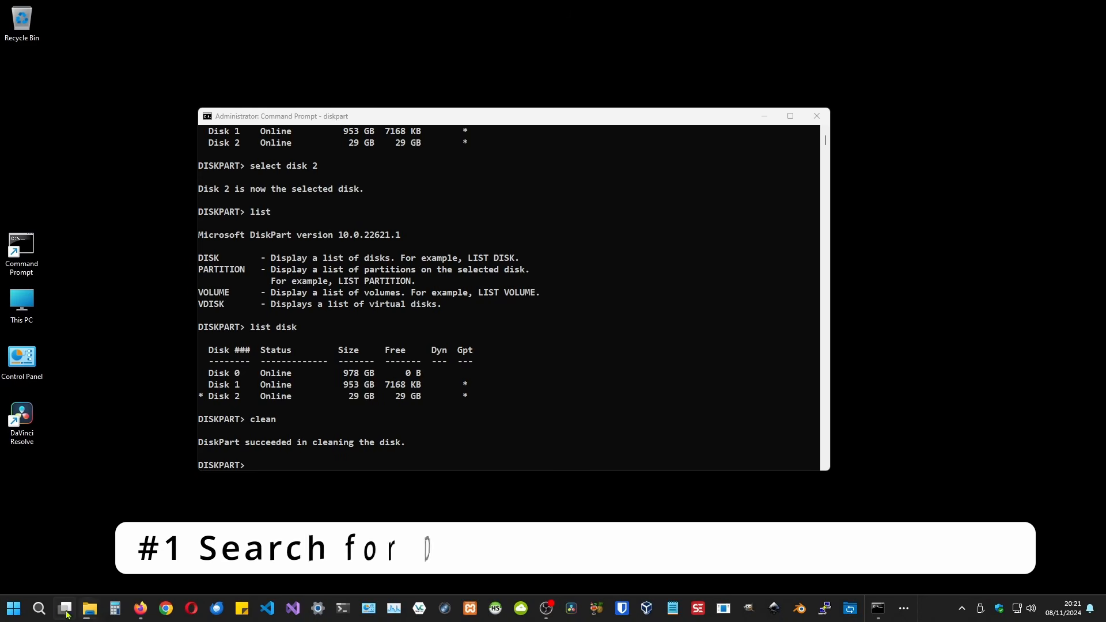
left_click(47, 609)
type("di")
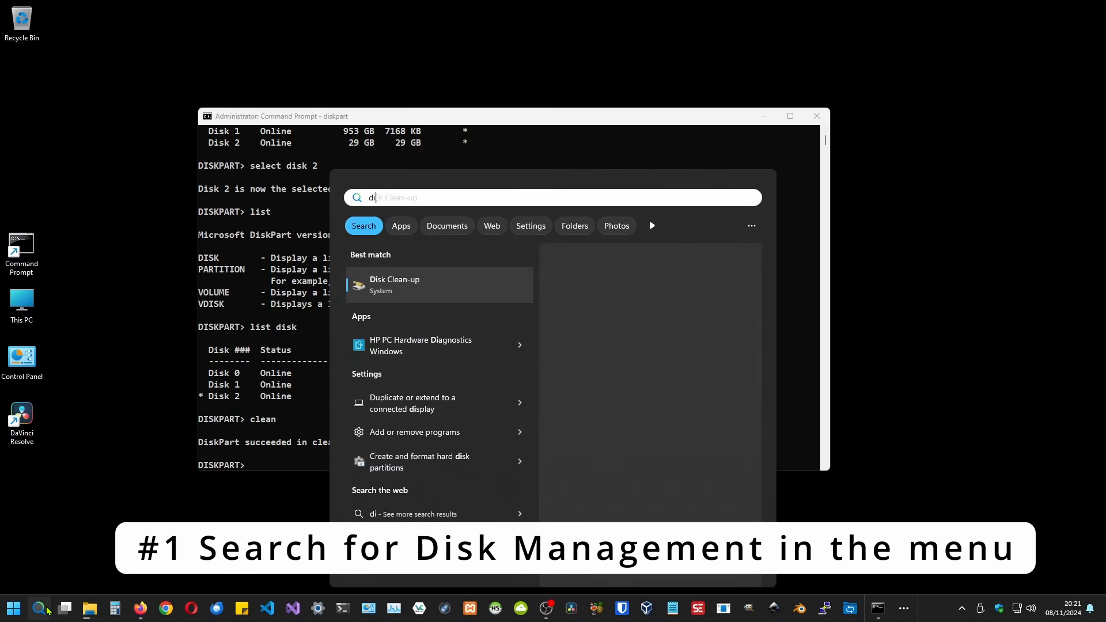
type("sk management")
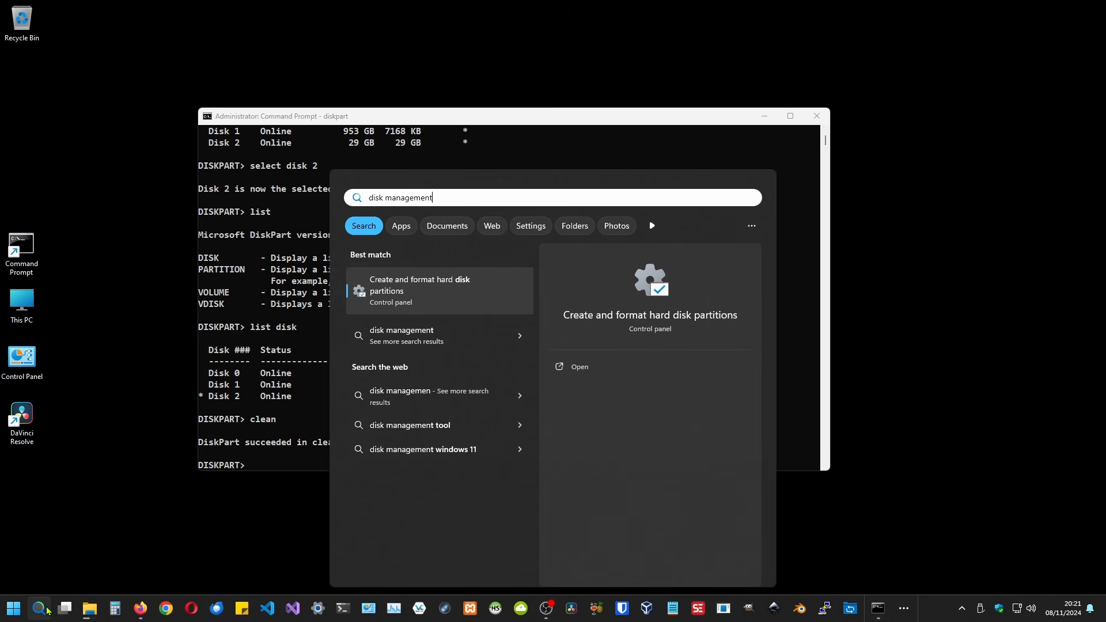
left_click(409, 283)
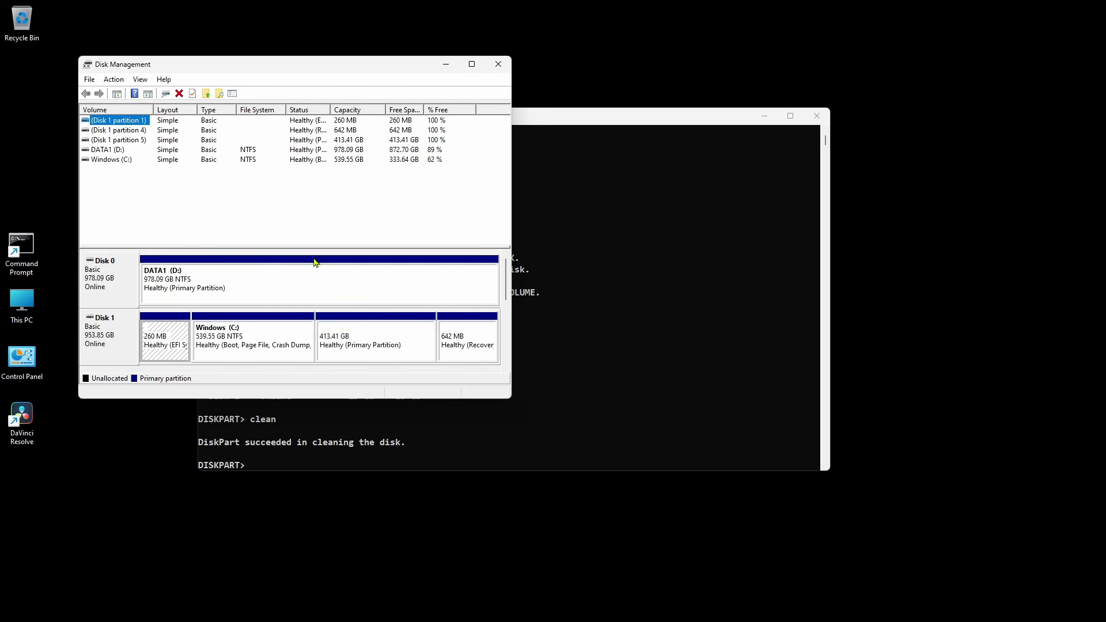
left_click(499, 65)
Switch to File Explorer and open Disk Management by way of This PC
key("super+e")
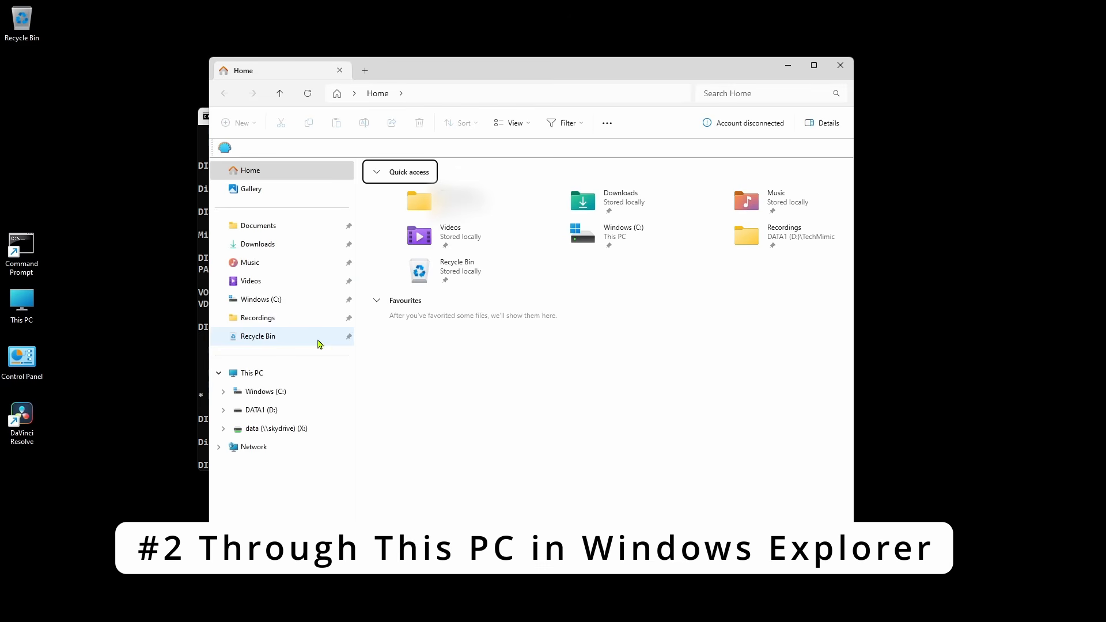
right_click(267, 379)
left_click(294, 399)
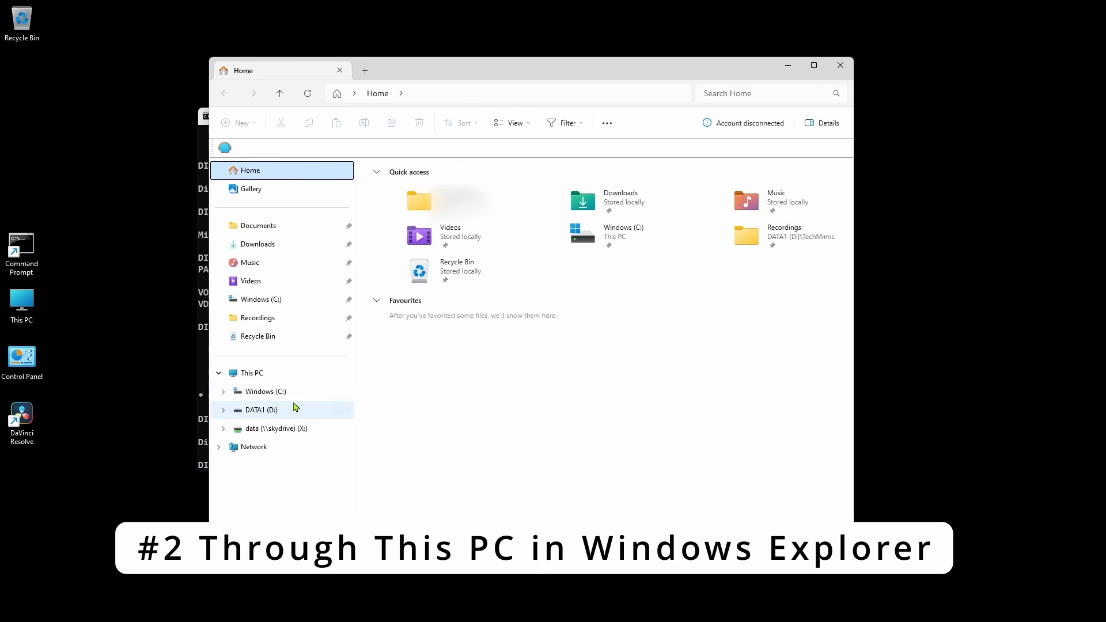
left_click(93, 159)
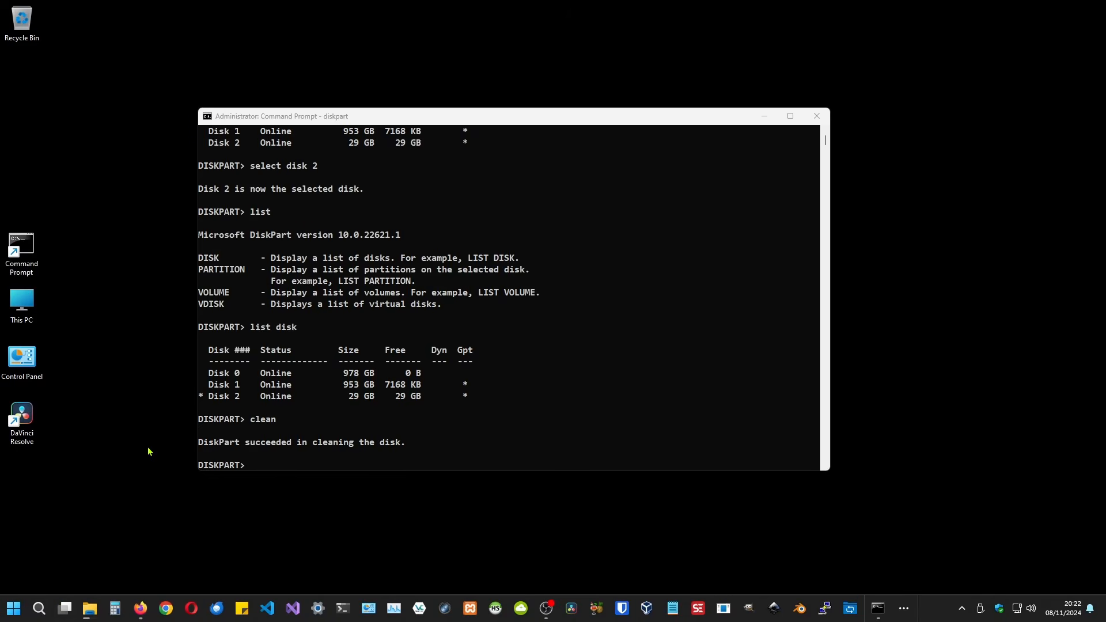
Launch Disk Management by running diskmgmt.msc from the Run dialog
mouse_move(49, 601)
key("super+r")
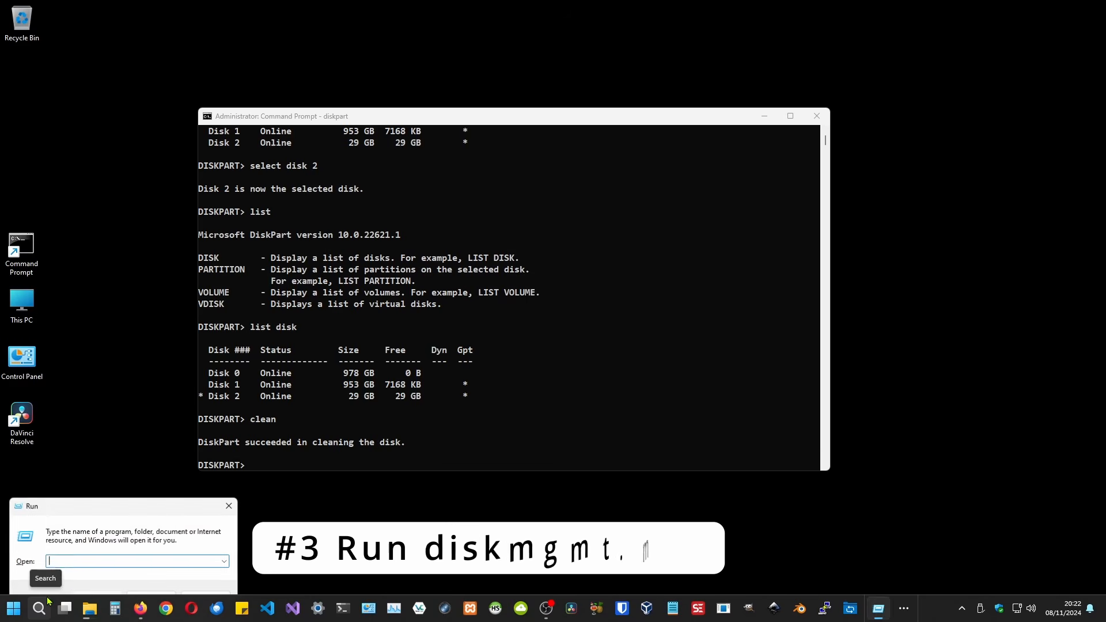
type("diskmgmt.msc")
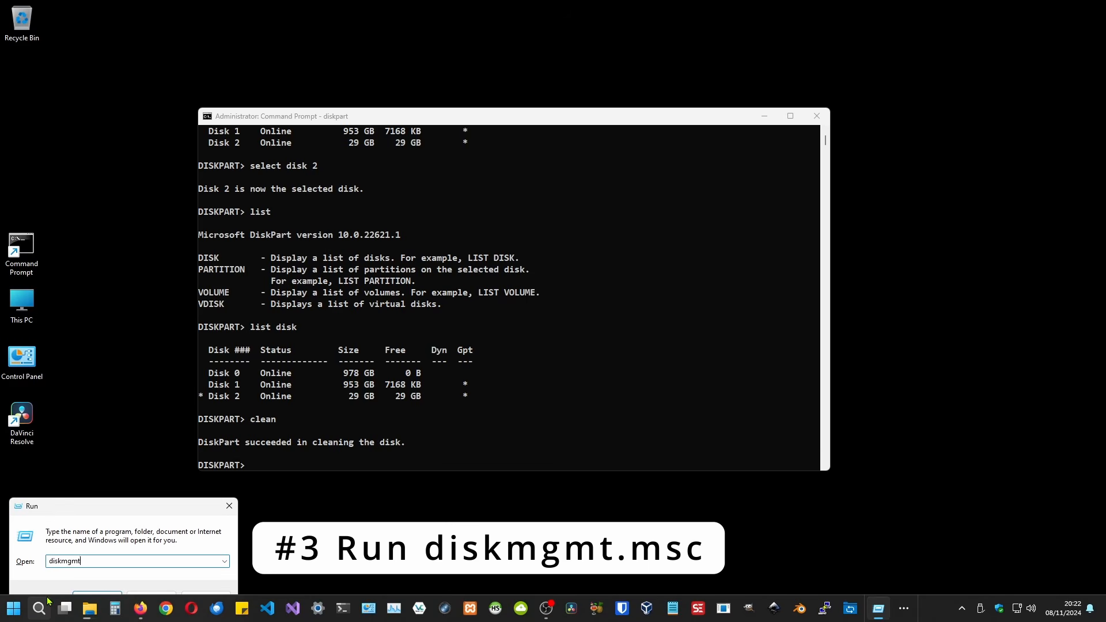
key("Return")
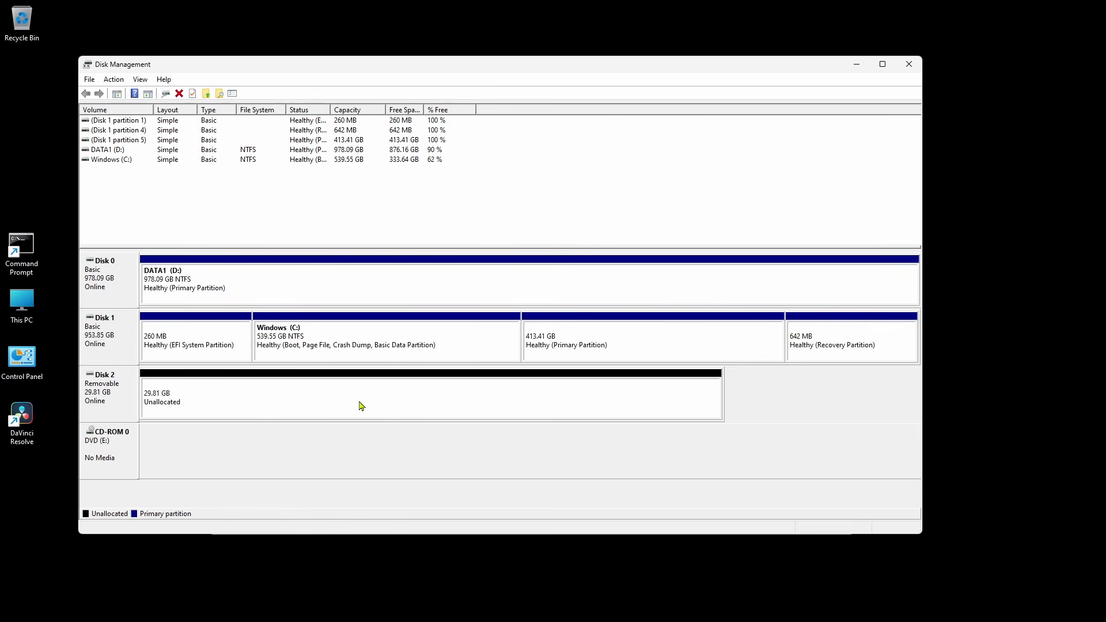
Start a new simple volume in the unallocated space of Disk 2 and accept the full 30526 MB size
right_click(360, 403)
left_click(386, 408)
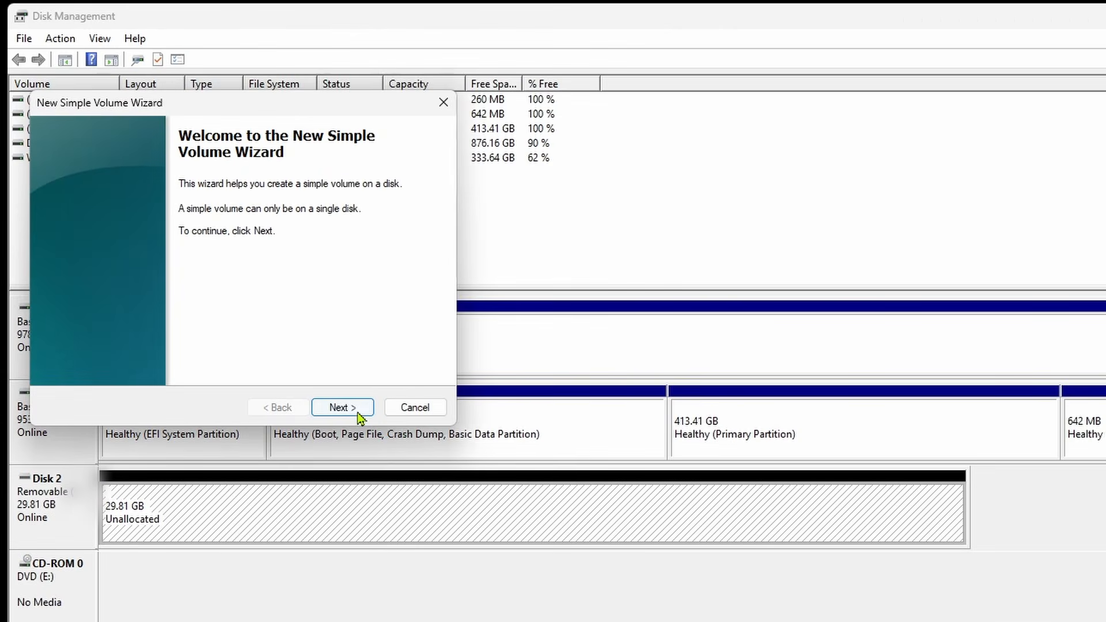
left_click(358, 412)
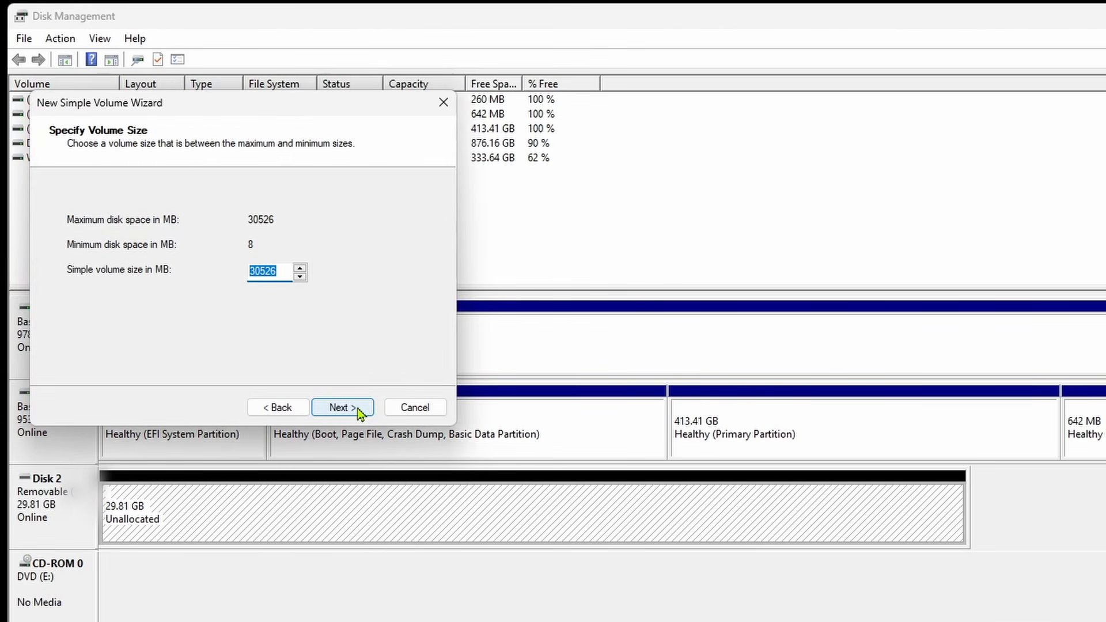
left_click(358, 412)
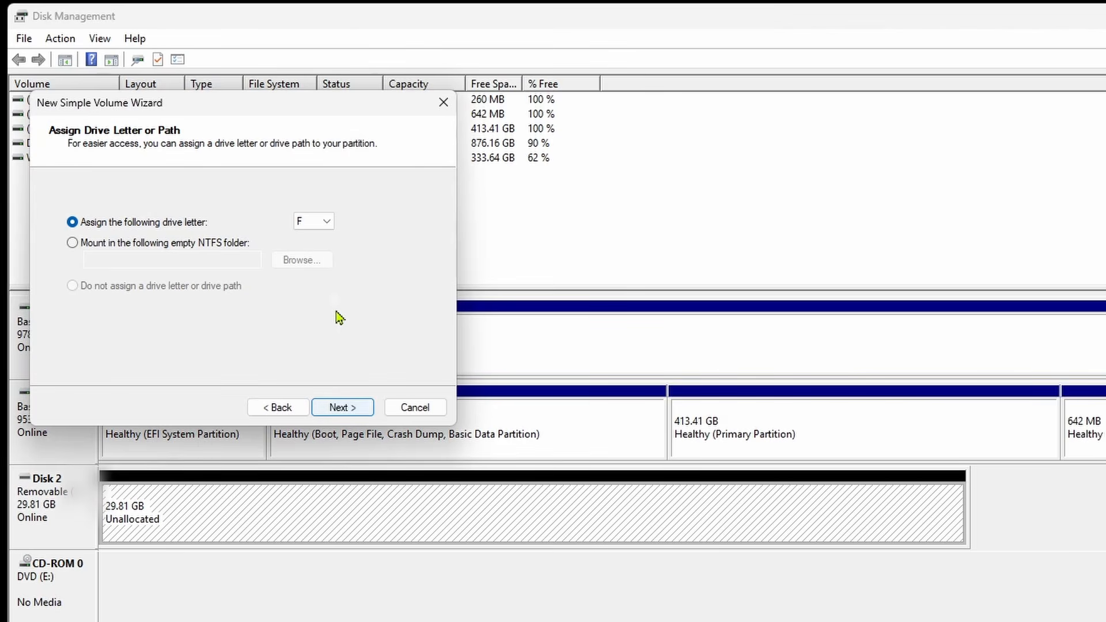
Assign drive letter Z to the new volume and continue to the format settings
left_click(323, 221)
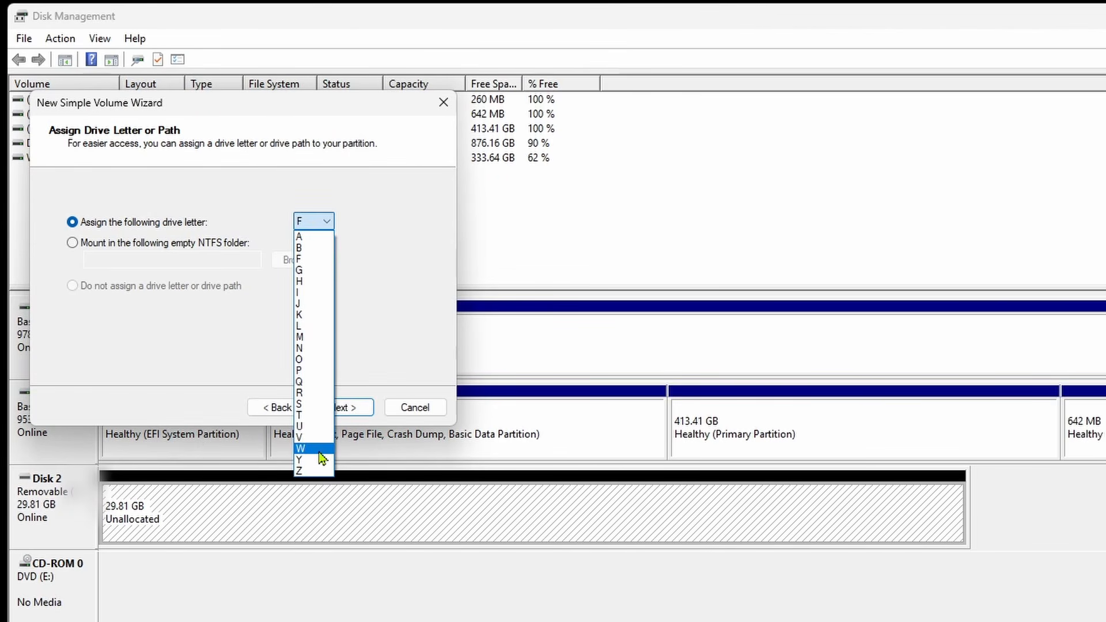
left_click(323, 471)
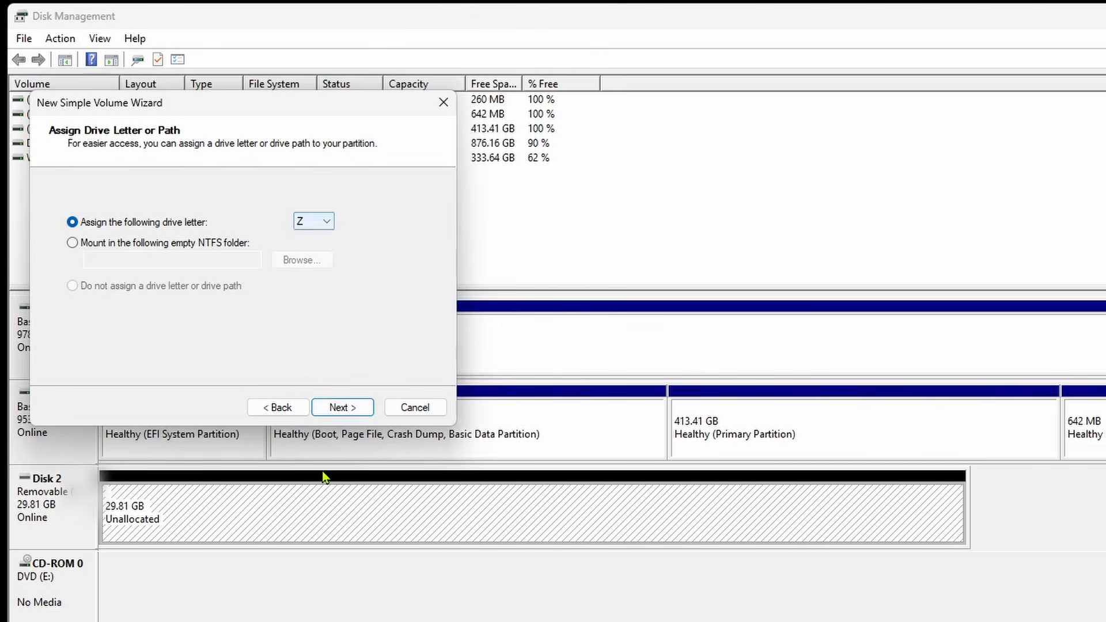
left_click(355, 413)
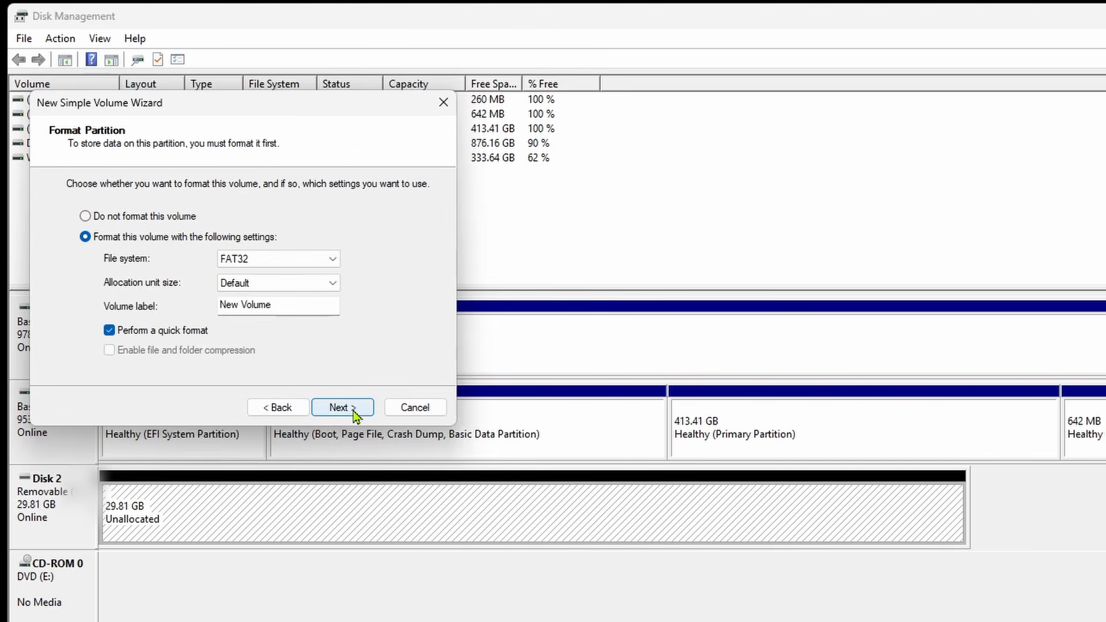
Review the allocation unit sizes, keeping Default, and choose FAT32 as the volume's file system
left_click(242, 283)
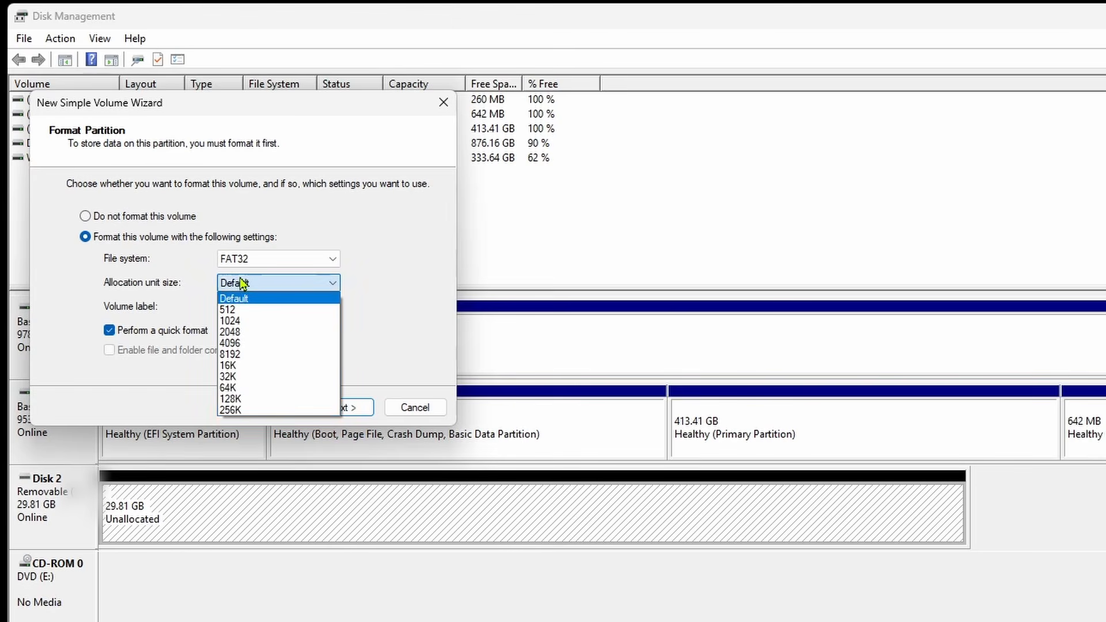
left_click(271, 259)
left_click(273, 260)
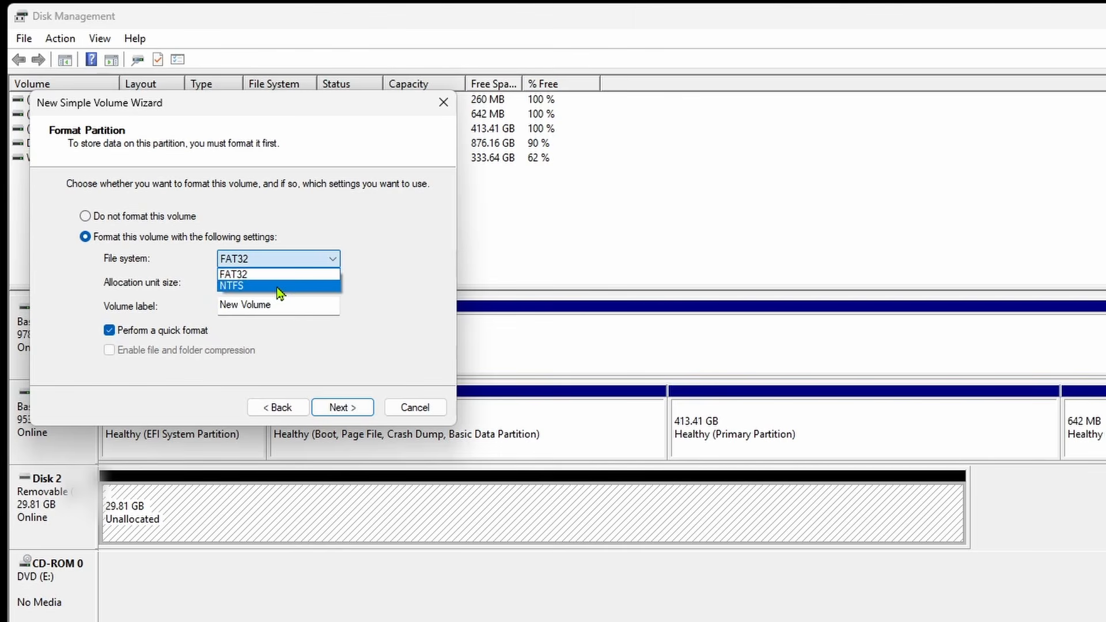
left_click(280, 277)
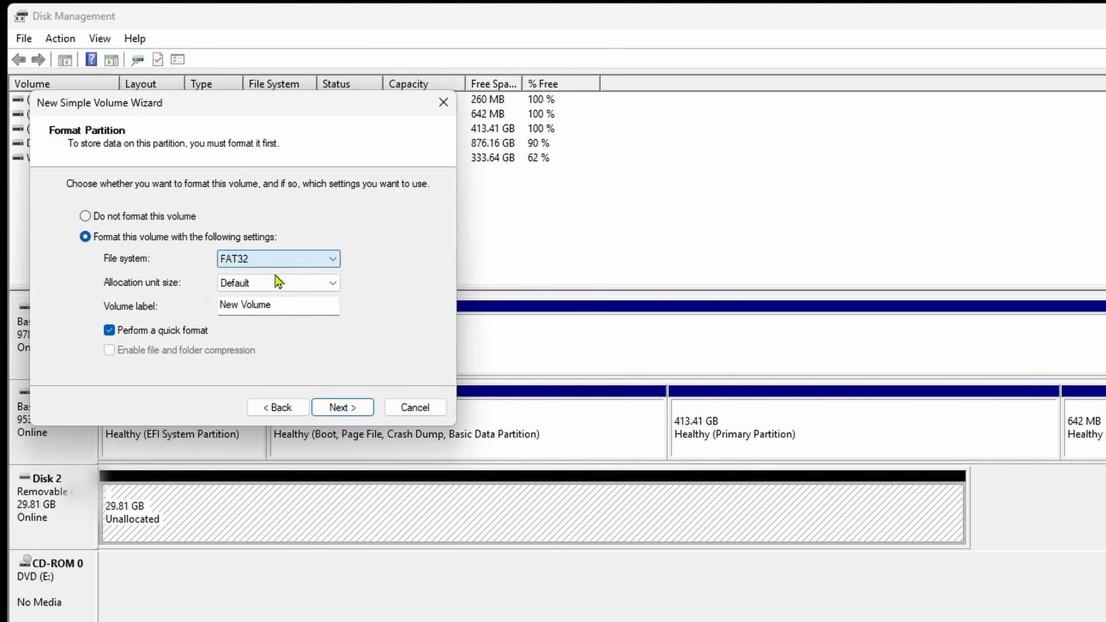
Label the volume USB and finish the wizard to create and quick-format it
left_click(311, 306)
left_click_drag(285, 306, 184, 298)
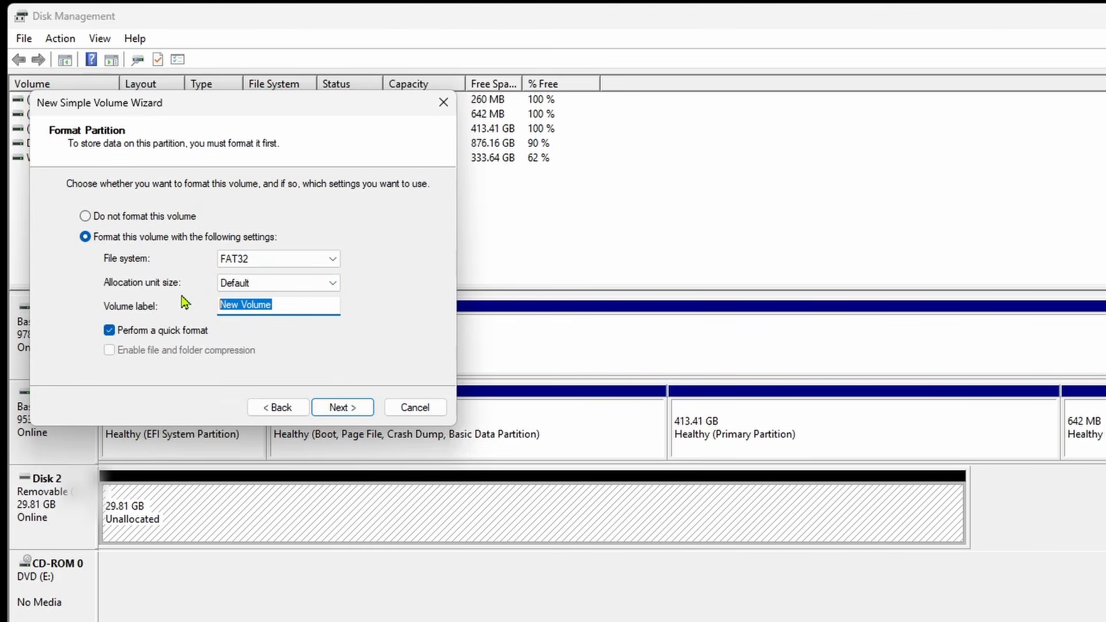
type("USB")
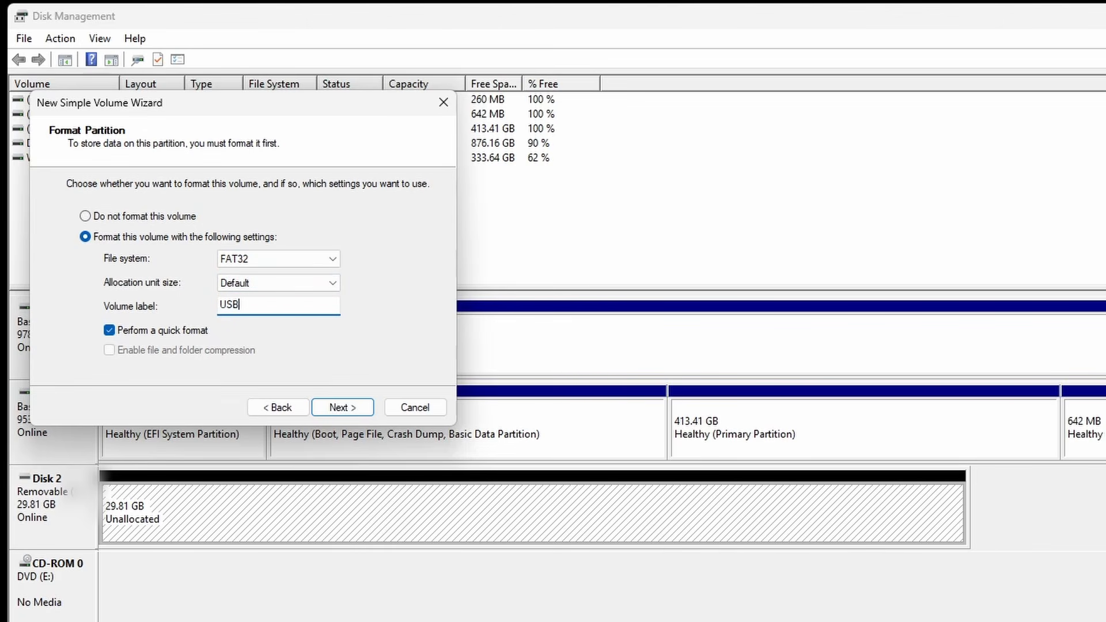
left_click(343, 407)
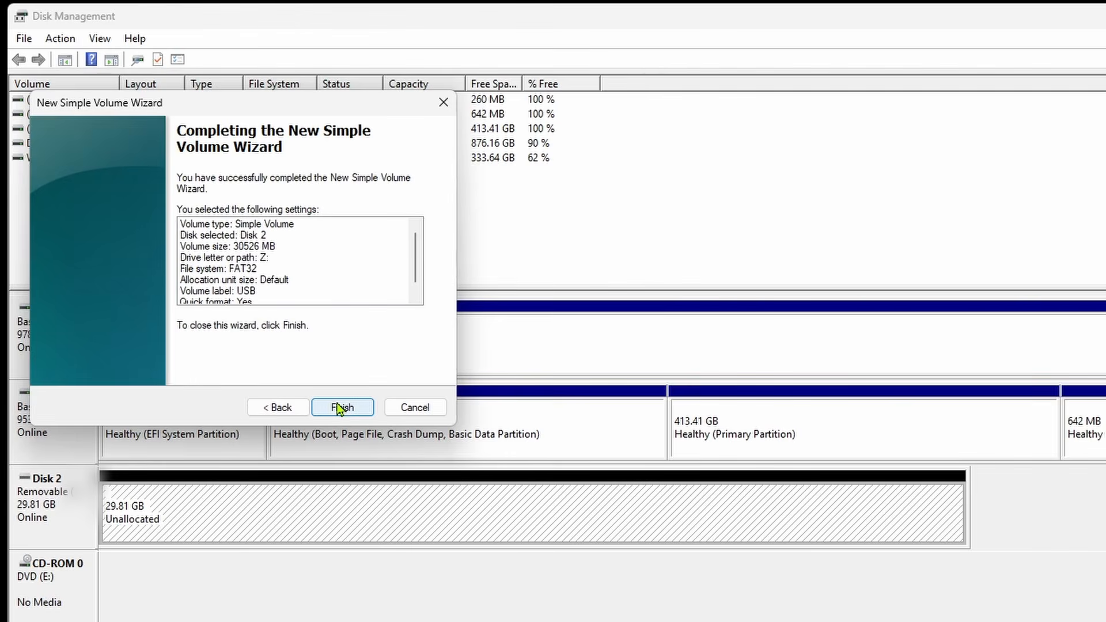
left_click(342, 407)
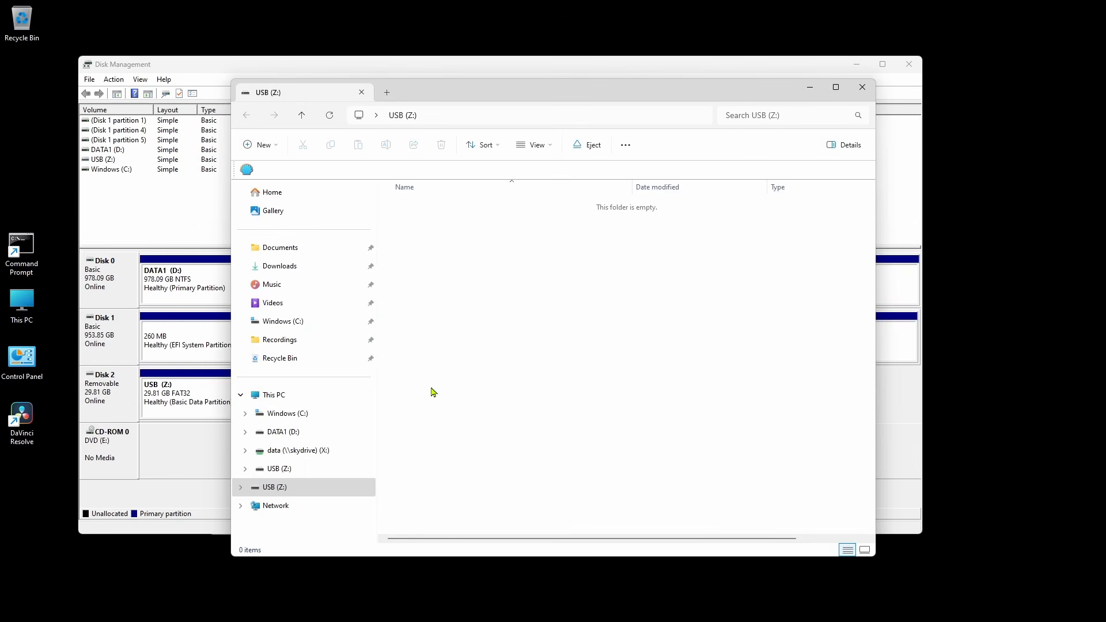
View the contents of the USB (Z:) drive in File Explorer and close its window
left_click(307, 488)
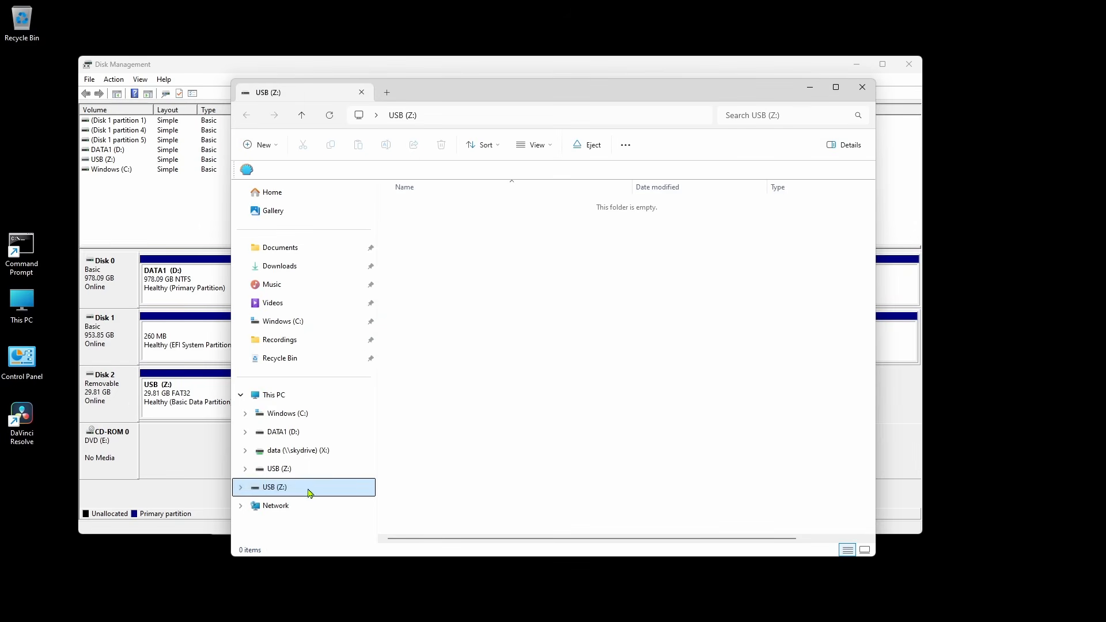
left_click(860, 88)
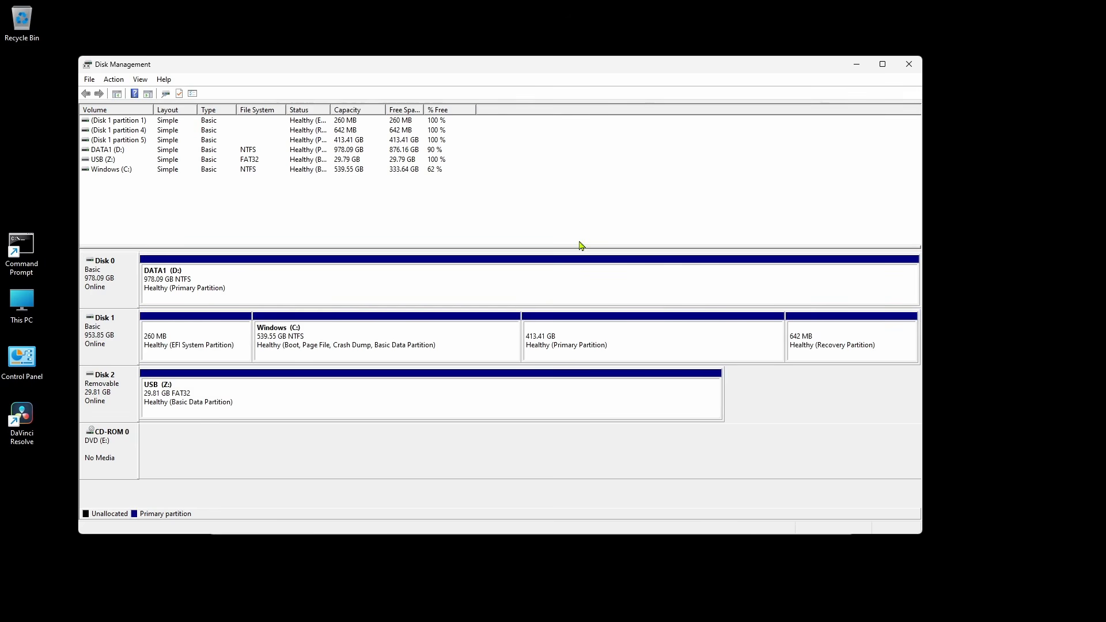
Delete the USB (Z:) volume on Disk 2 and confirm the deletion
right_click(451, 397)
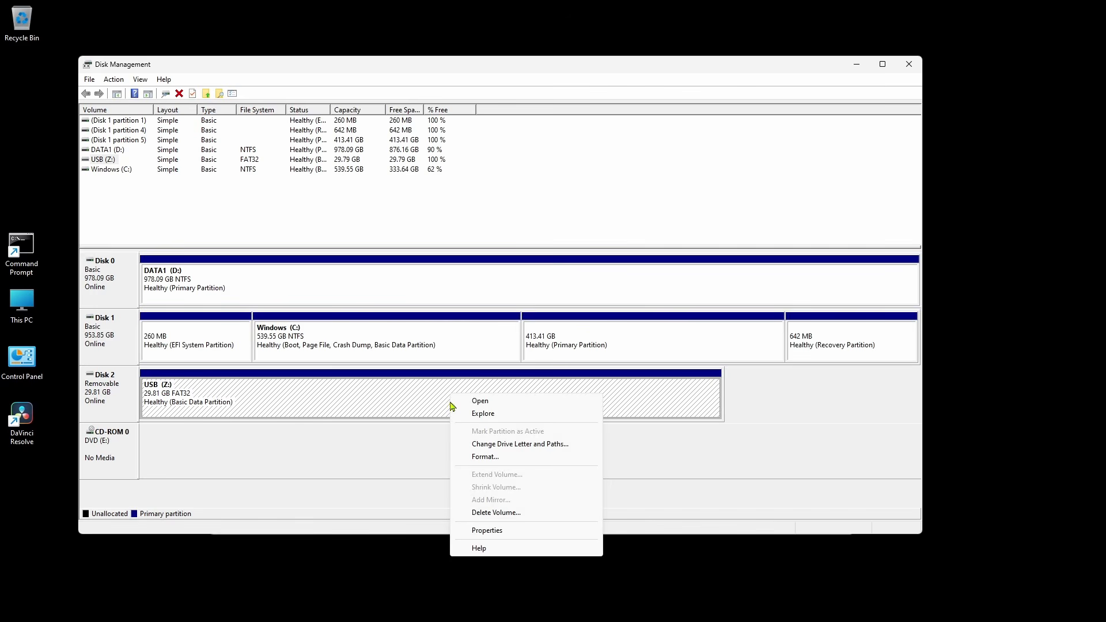
left_click(465, 515)
left_click(594, 360)
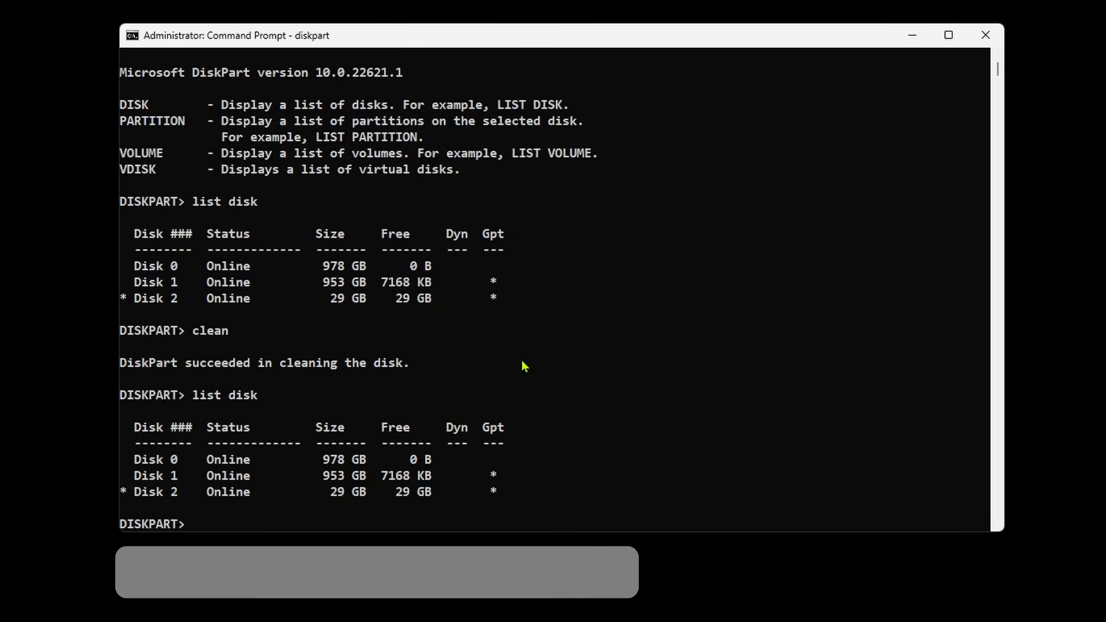
In the Command Prompt's DiskPart session, create a primary partition on the selected Disk 2 with "create partition primary"
type("create partition primary")
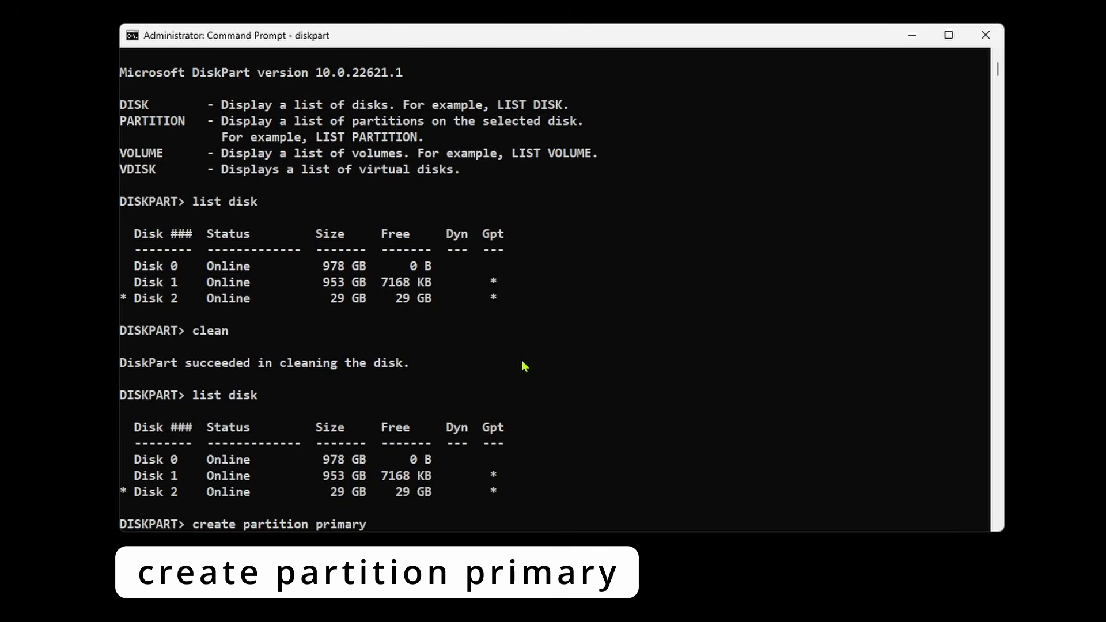
key("Return")
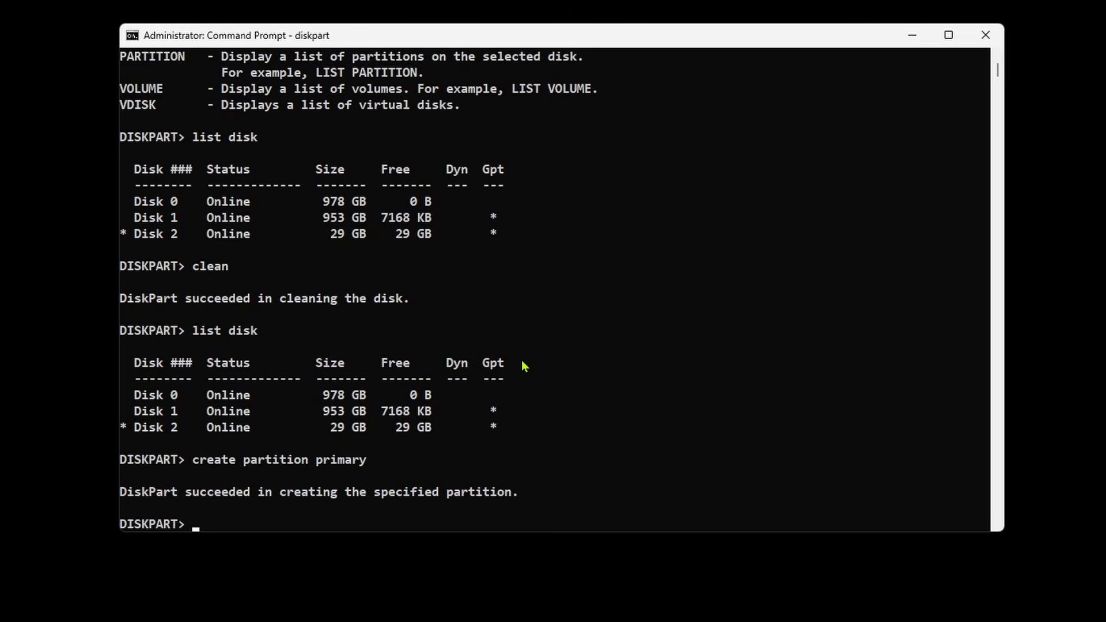
List the partitions on the selected disk with "list partition"
type("list par")
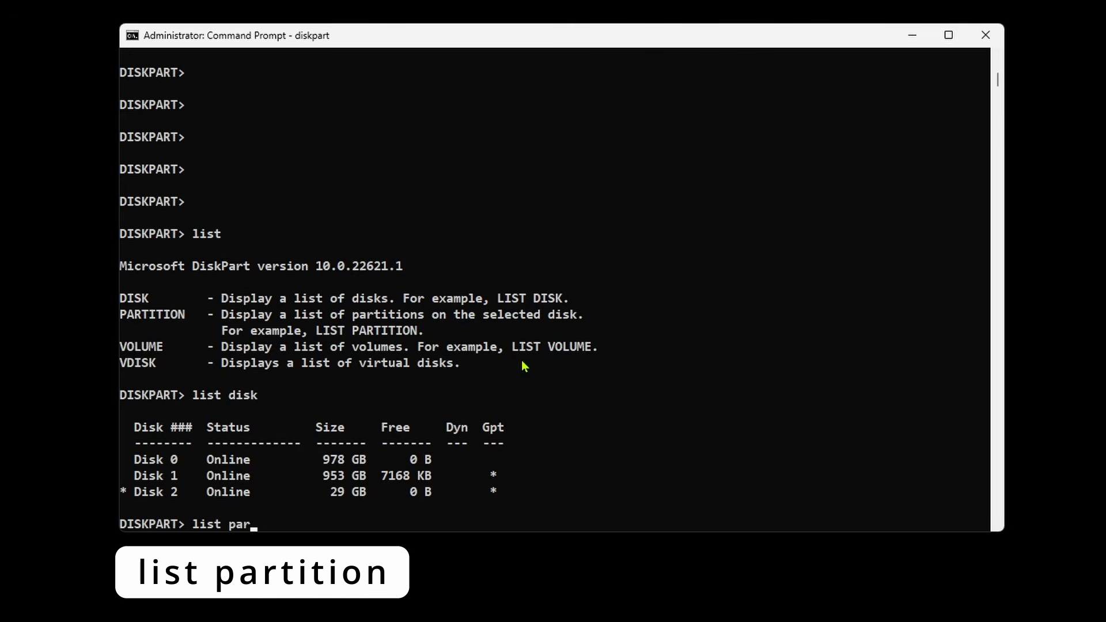
type("tition")
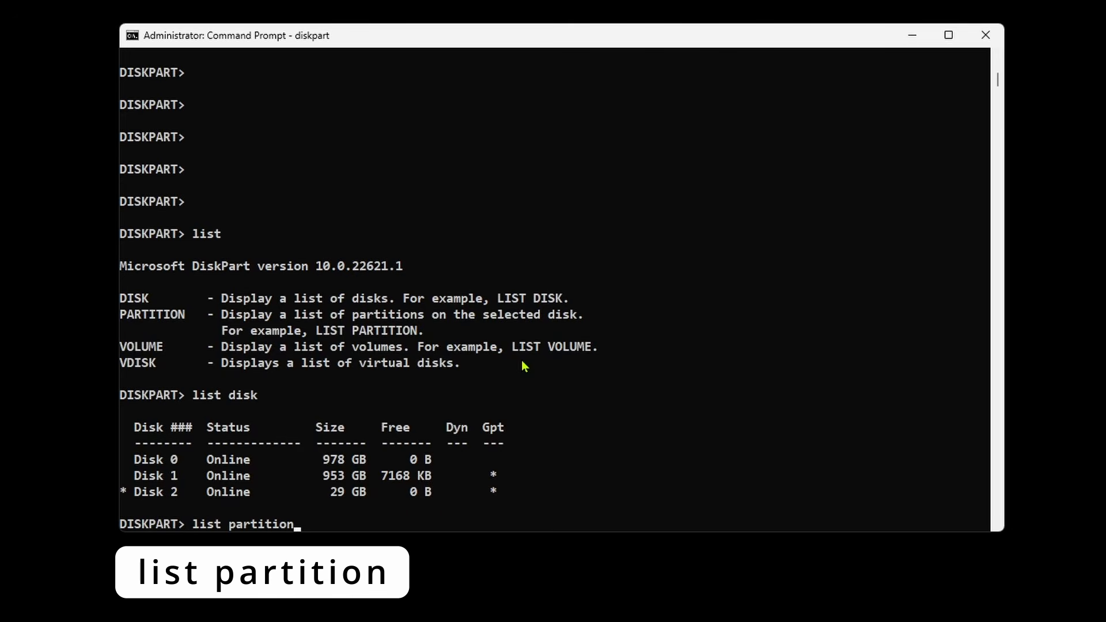
key("Return")
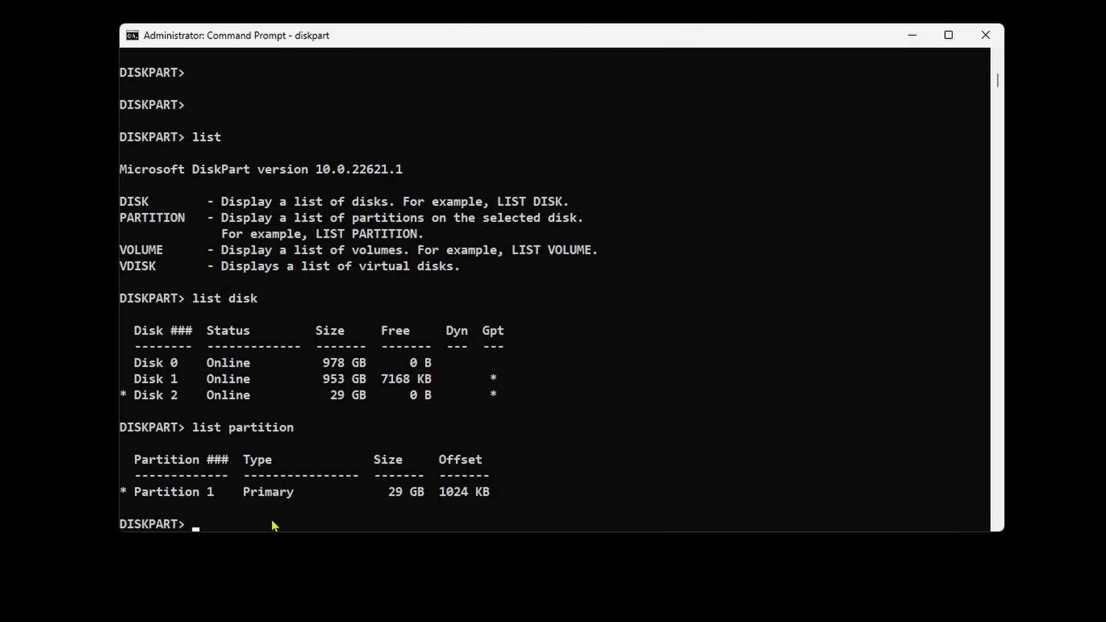
Quick-format the selected partition with the default file system using "format quick"
type("format ")
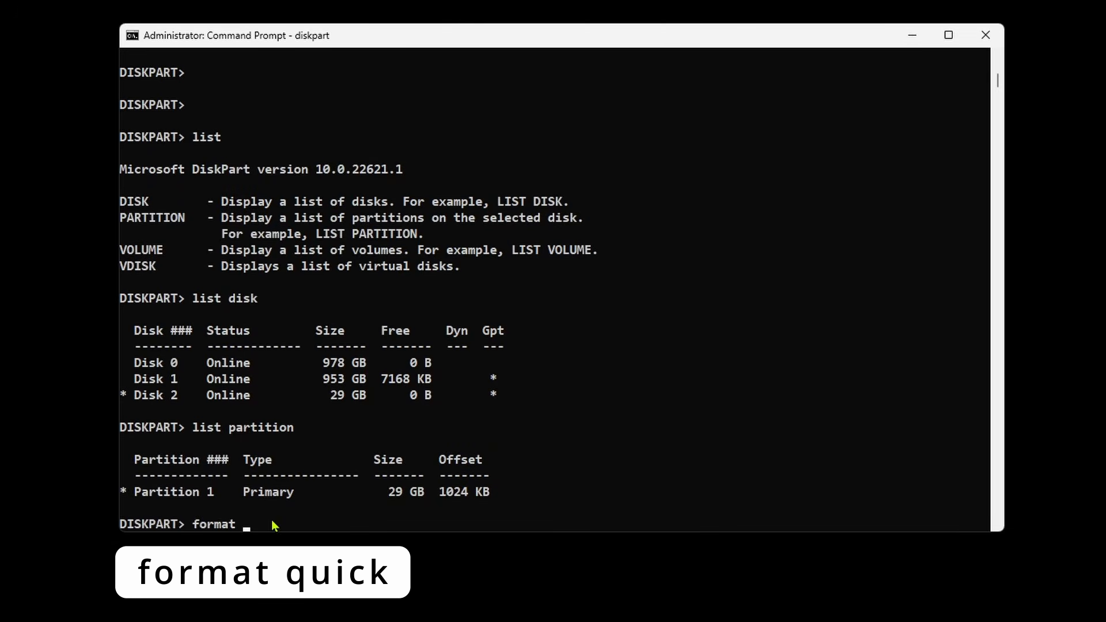
type("quick")
key("Return")
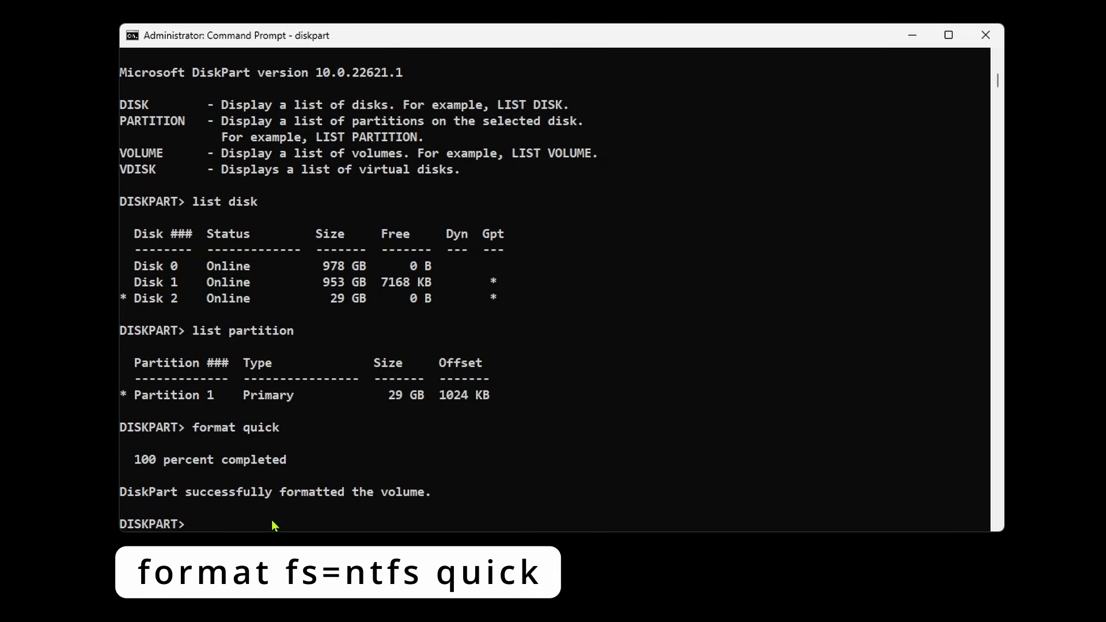
List all volumes with "list volume" and examine the row of the selected removable volume
type("list")
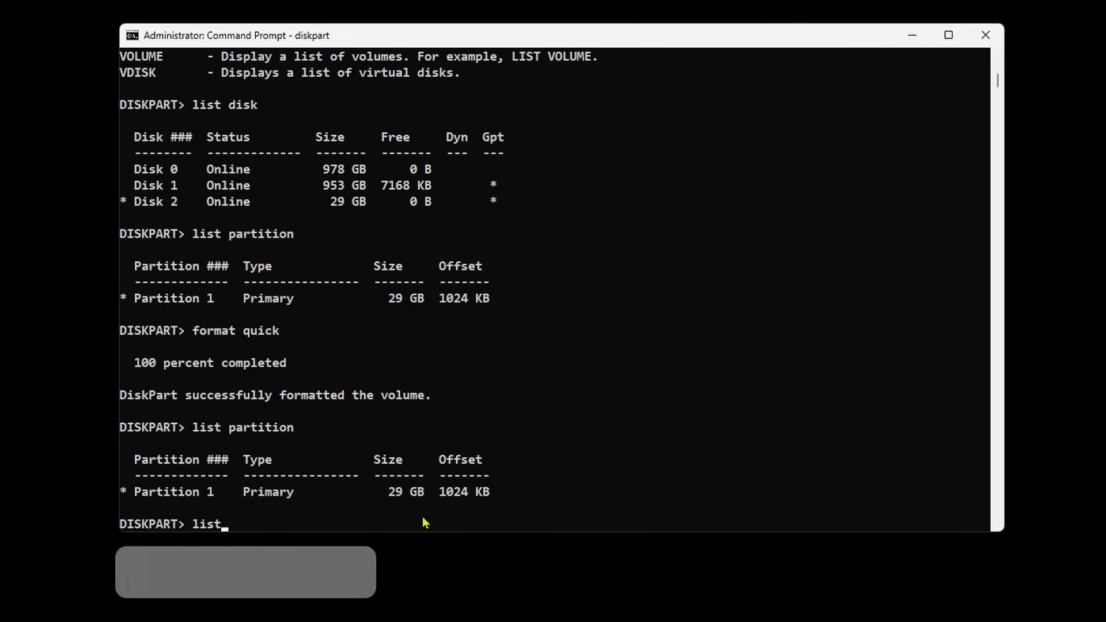
type(" volume")
key("Return")
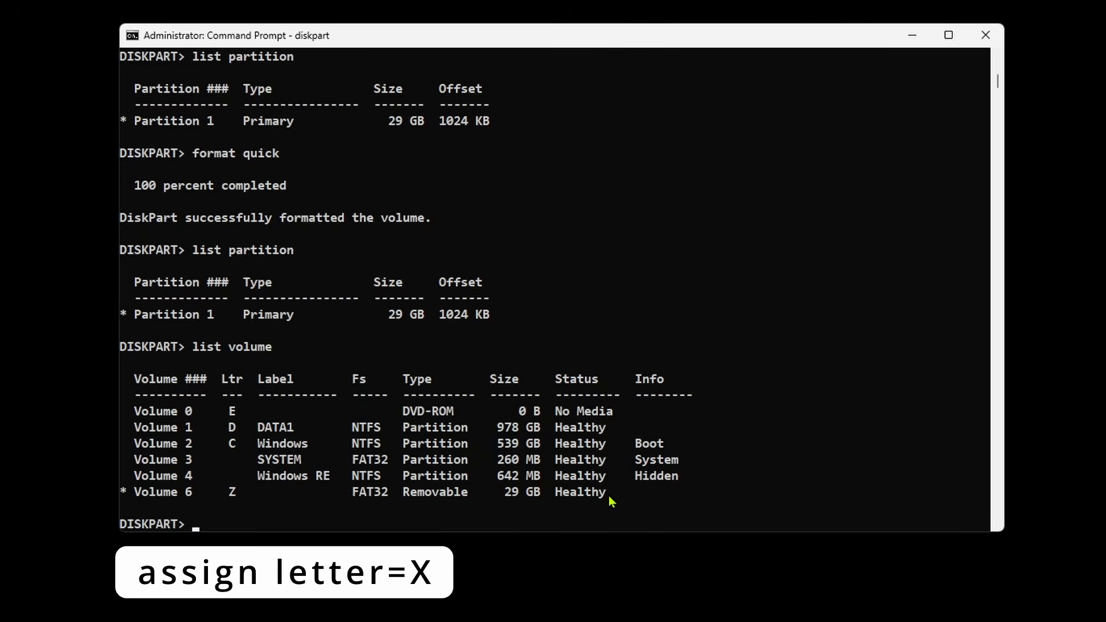
mouse_move(607, 493)
left_mouse_down()
mouse_move(388, 507)
mouse_move(115, 495)
left_mouse_up()
key("Return")
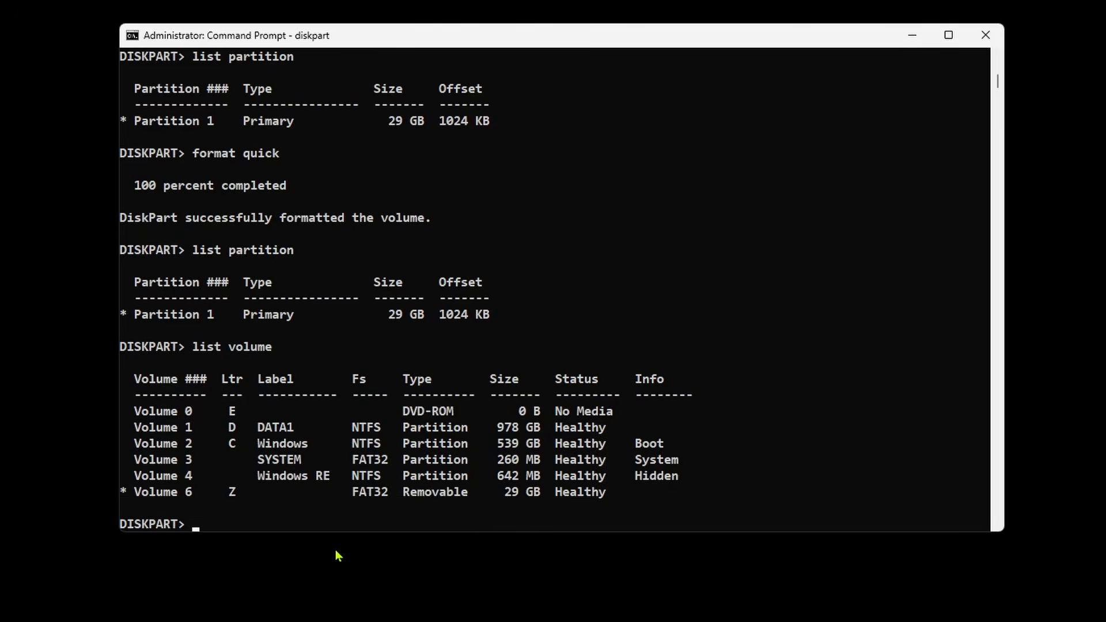
Exit DiskPart and close the Command Prompt with the "exit" command
type("exit")
key("Return")
type("exit")
key("Return")
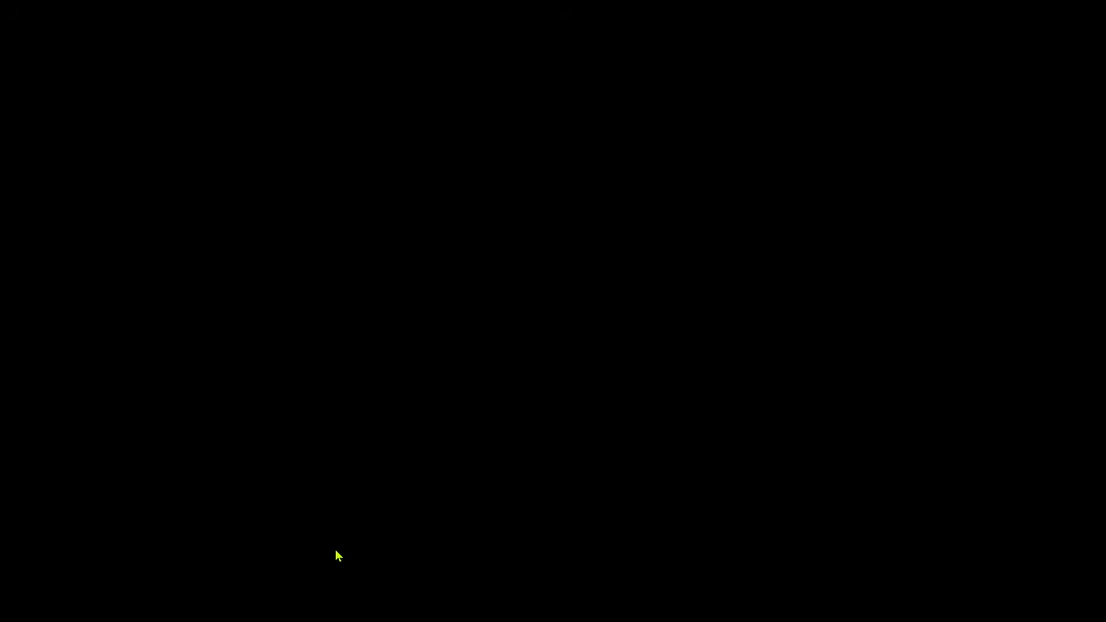